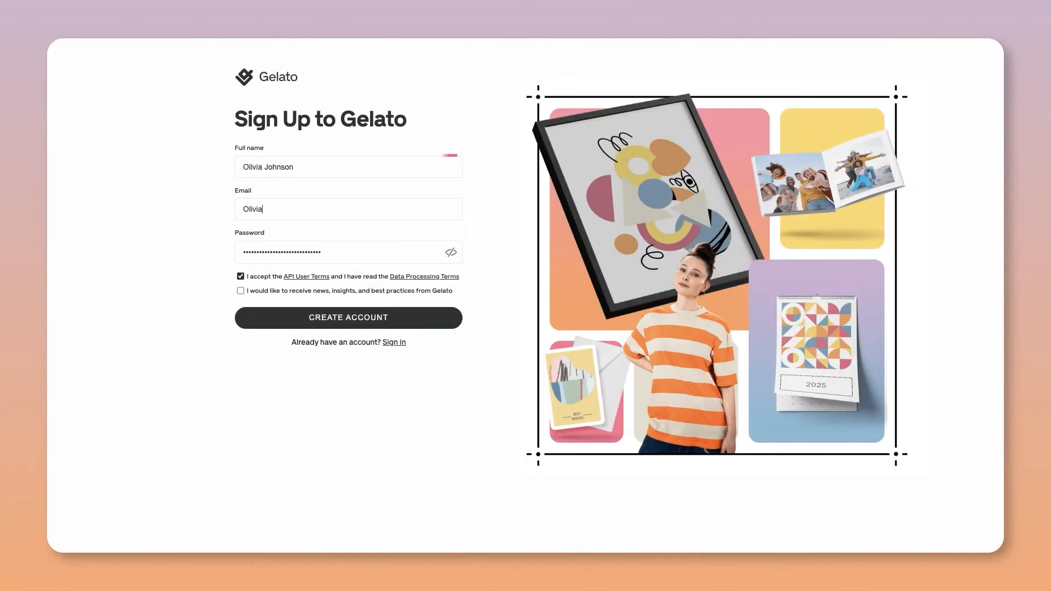
- Fill in the Gelato sign-up form with the full name, email and account password
{"action": "type", "text": "@TheGelatoShop.com"}
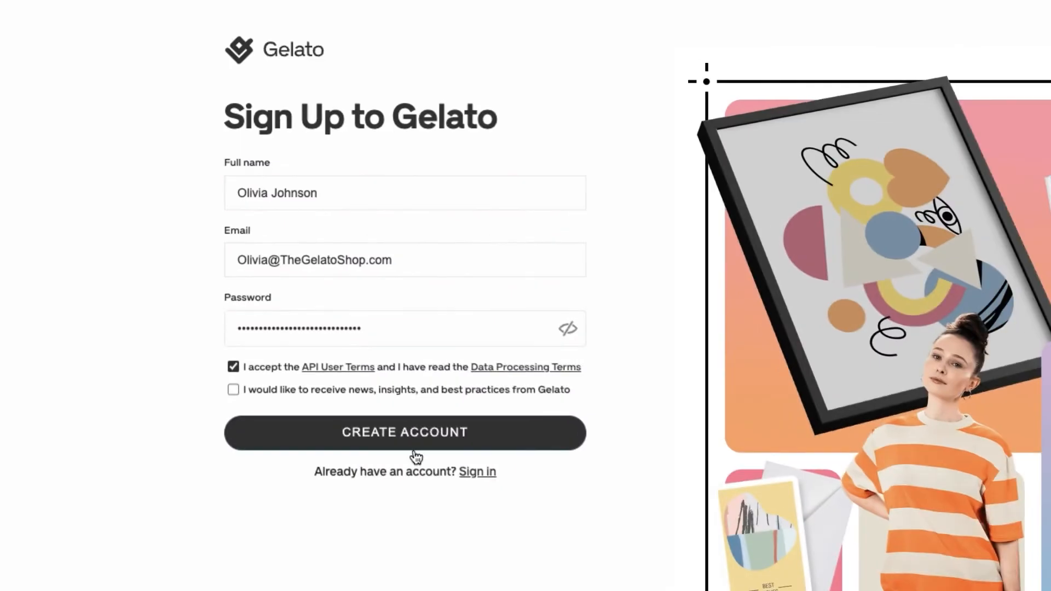
{"action": "left_click", "coordinate": [353, 324]}
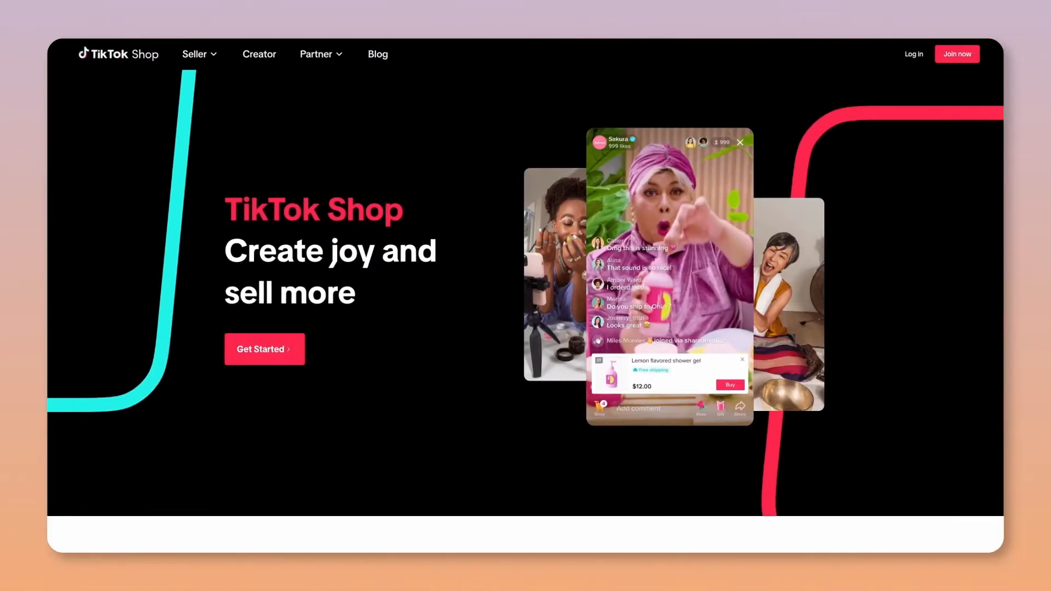
- Switch to the TikTok Shop site, join as a Seller, and proceed from the United States sign-up form to the login page
{"action": "left_click", "coordinate": [271, 362]}
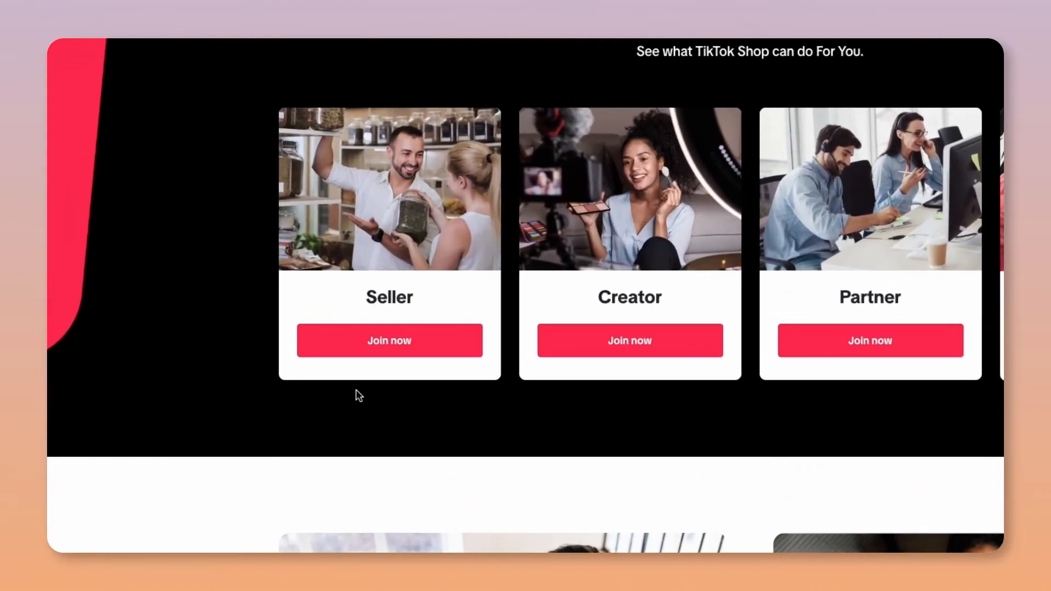
{"action": "left_click", "coordinate": [392, 353]}
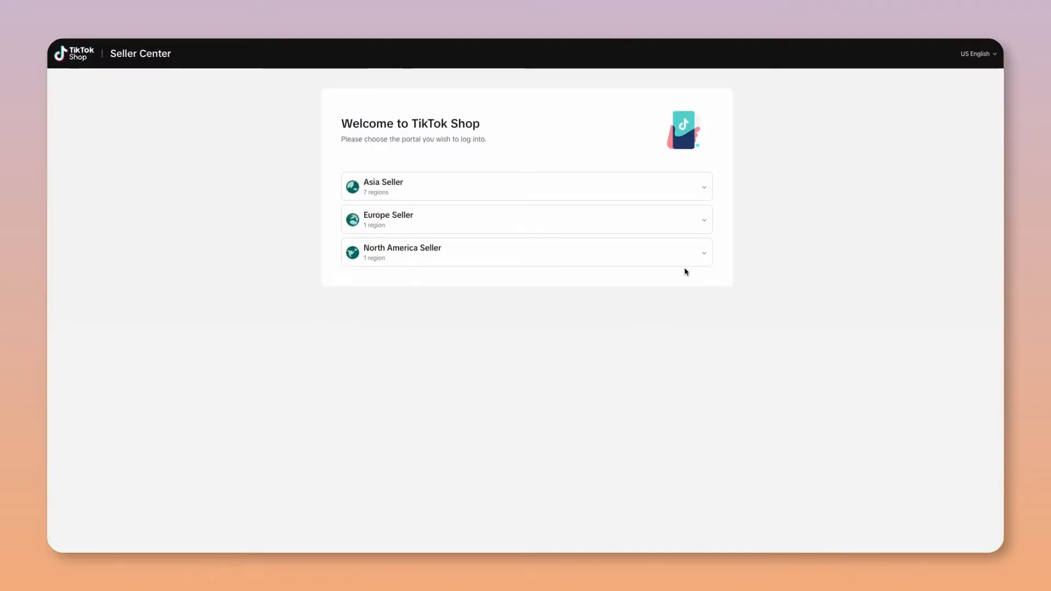
{"action": "left_click", "coordinate": [700, 253]}
{"action": "mouse_move", "coordinate": [570, 282]}
{"action": "left_click", "coordinate": [783, 353]}
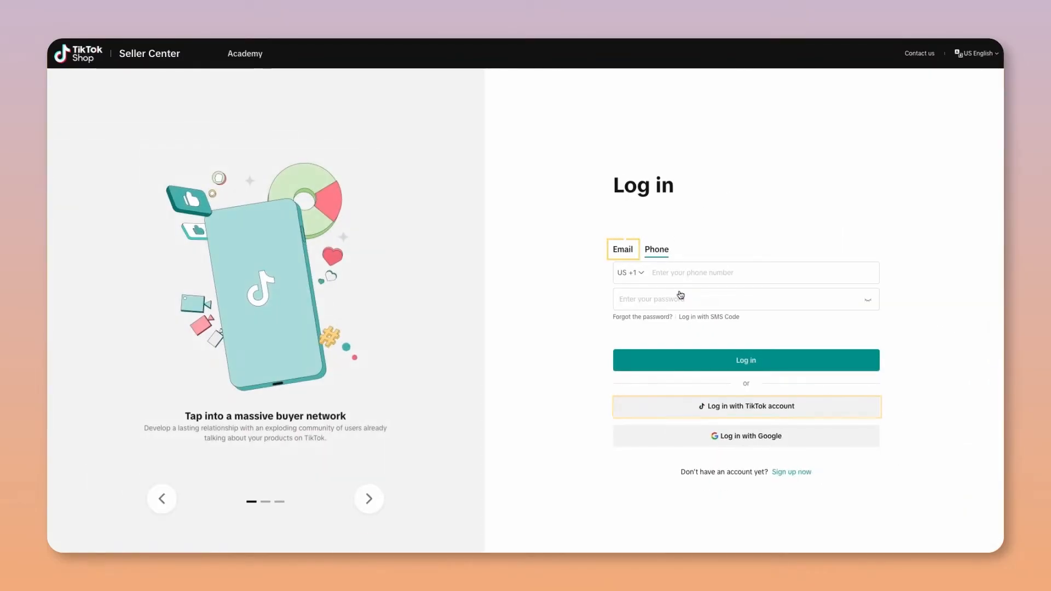
- Select the email option for logging in to TikTok Shop Seller Center
{"action": "left_click", "coordinate": [680, 296]}
{"action": "left_click", "coordinate": [635, 269]}
{"action": "left_click", "coordinate": [359, 201]}
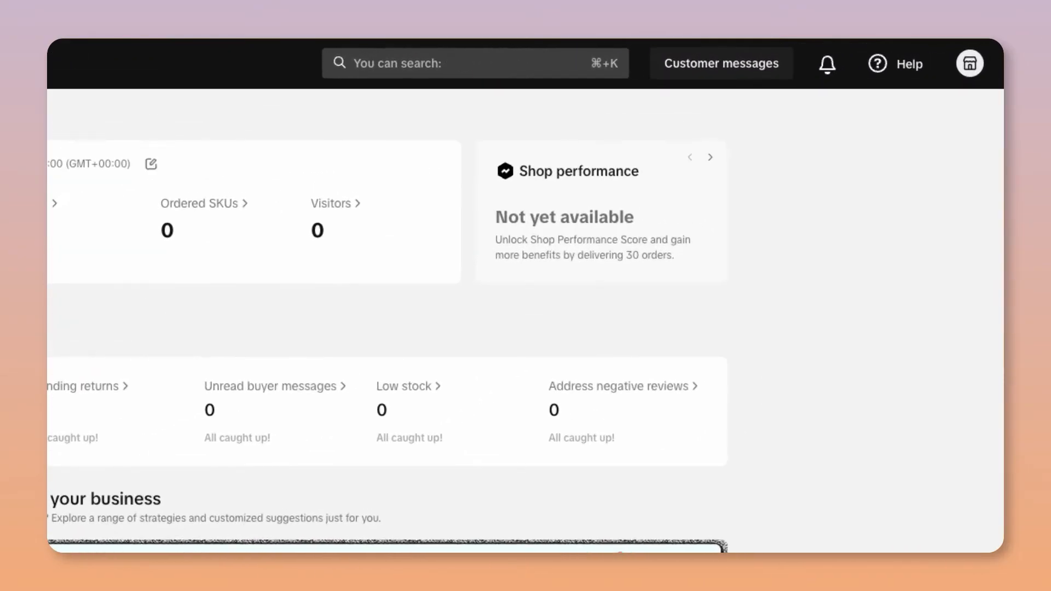
- Go to Warehouse Settings through the Account Settings and start adding a new warehouse
{"action": "left_click", "coordinate": [969, 63]}
{"action": "left_click", "coordinate": [845, 208]}
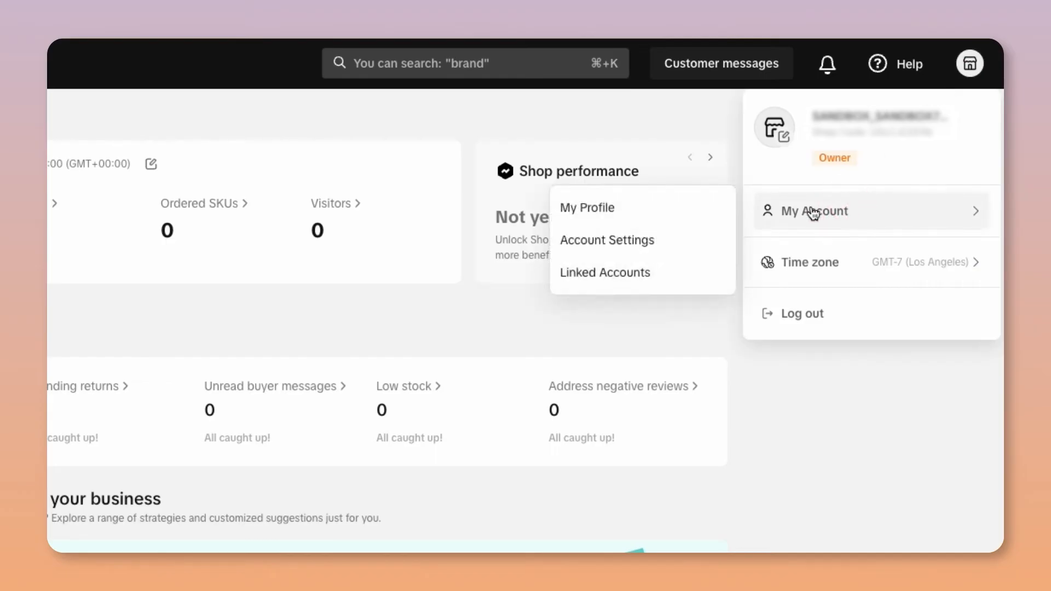
{"action": "left_click", "coordinate": [616, 245]}
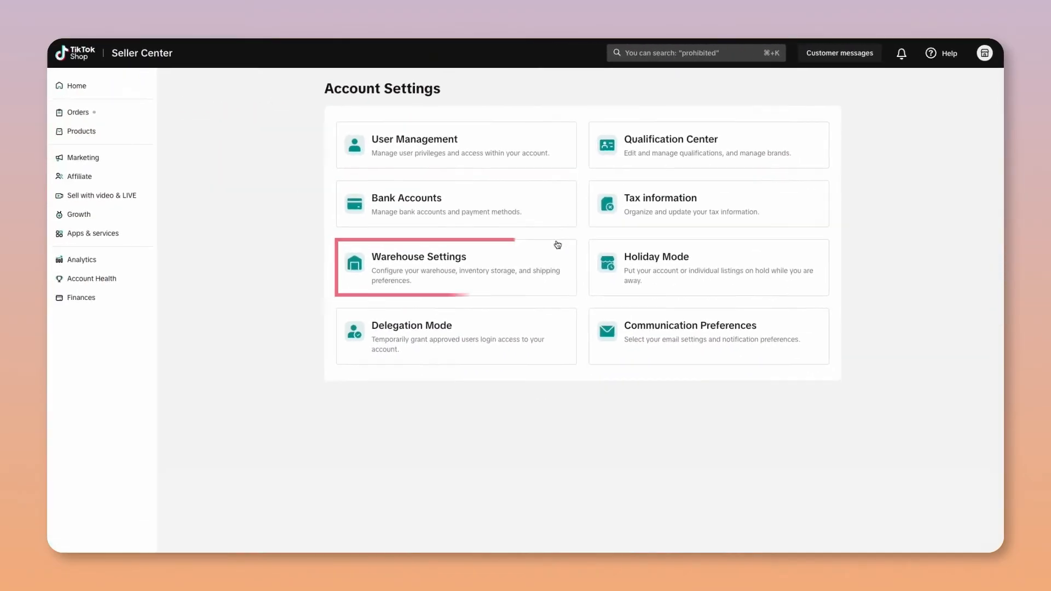
{"action": "left_click", "coordinate": [200, 384]}
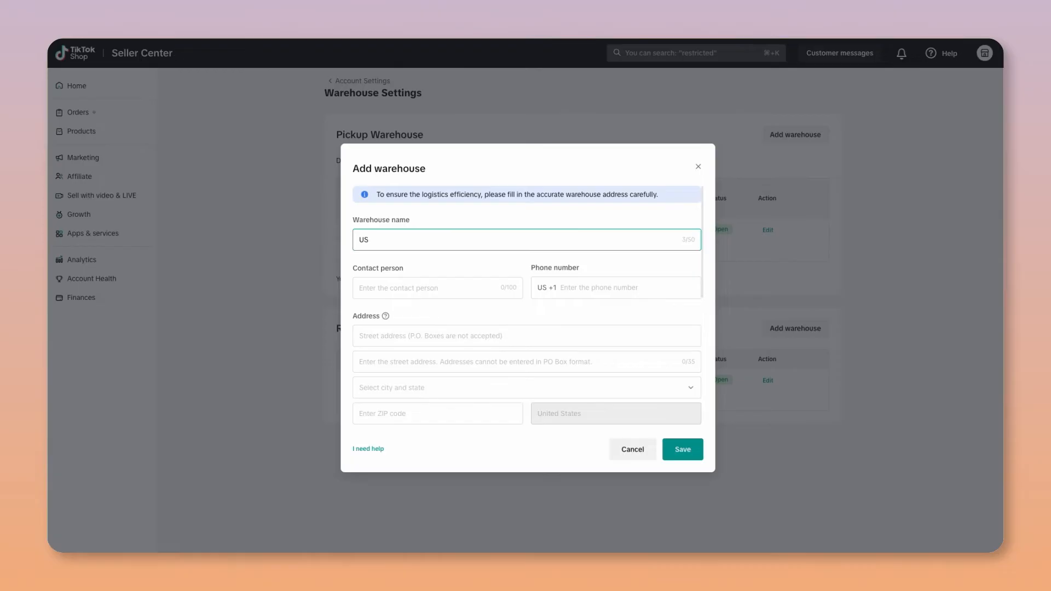
- Name the warehouse US Warehouse and enter its contact person and phone number
{"action": "left_click", "coordinate": [514, 296]}
{"action": "type", "text": "John Doe"}
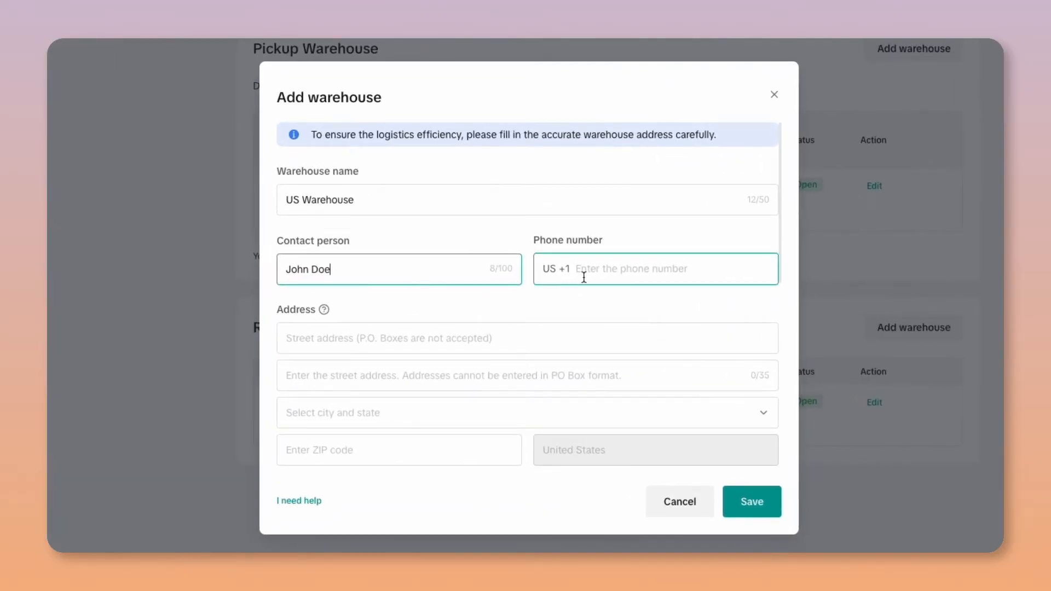
{"action": "left_click", "coordinate": [584, 277]}
{"action": "type", "text": "12345"}
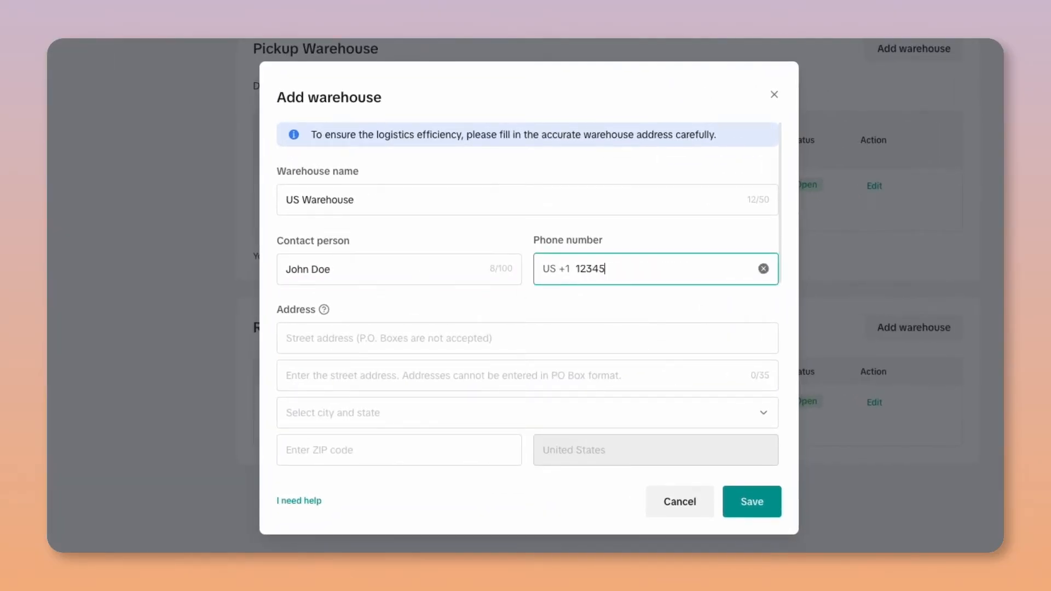
- Enter the warehouse's street address, floor, city, state and ZIP code, check the shipping regions, and save the new warehouse
{"action": "left_click", "coordinate": [479, 339]}
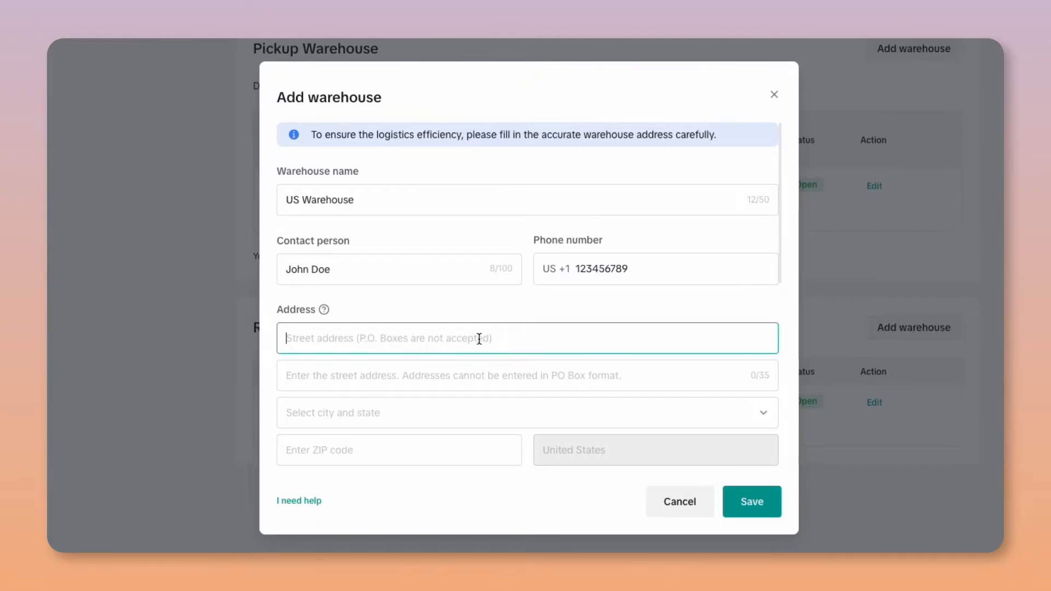
{"action": "left_click", "coordinate": [480, 373]}
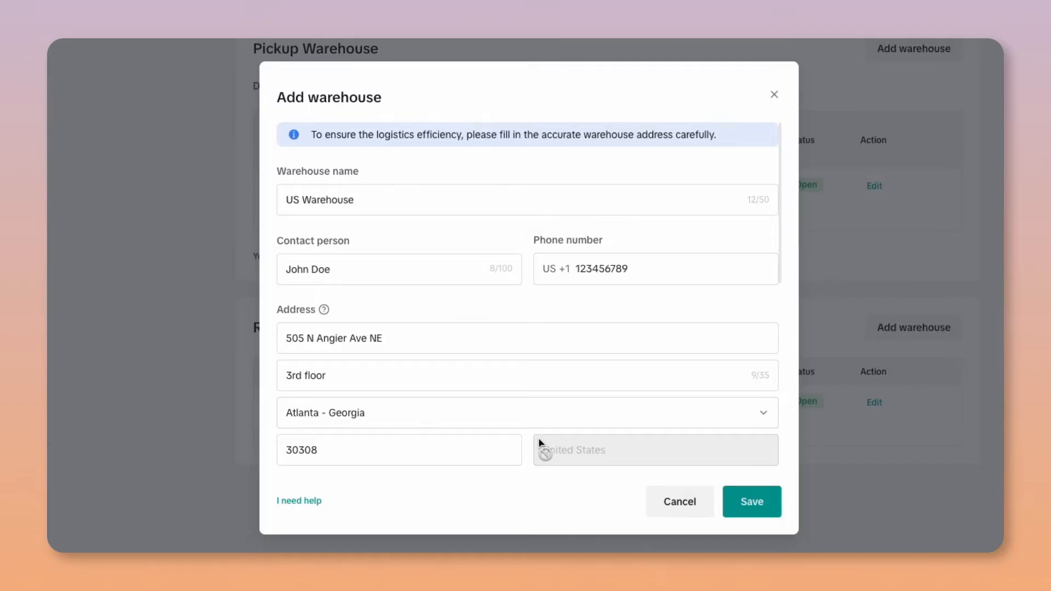
{"action": "scroll", "coordinate": [539, 442], "scroll_direction": "down", "scroll_amount": 4}
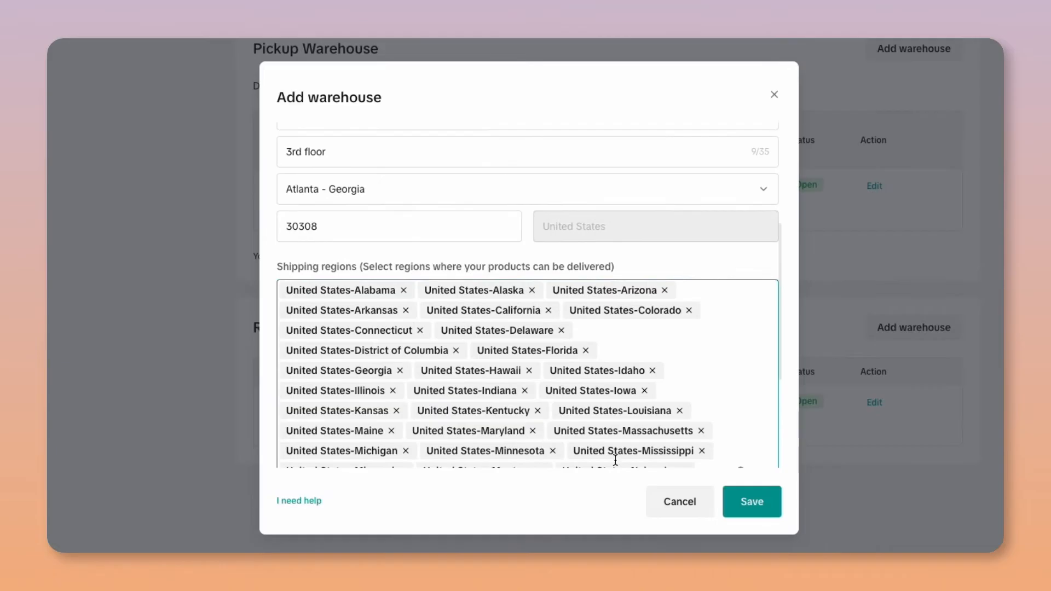
{"action": "left_click", "coordinate": [739, 497]}
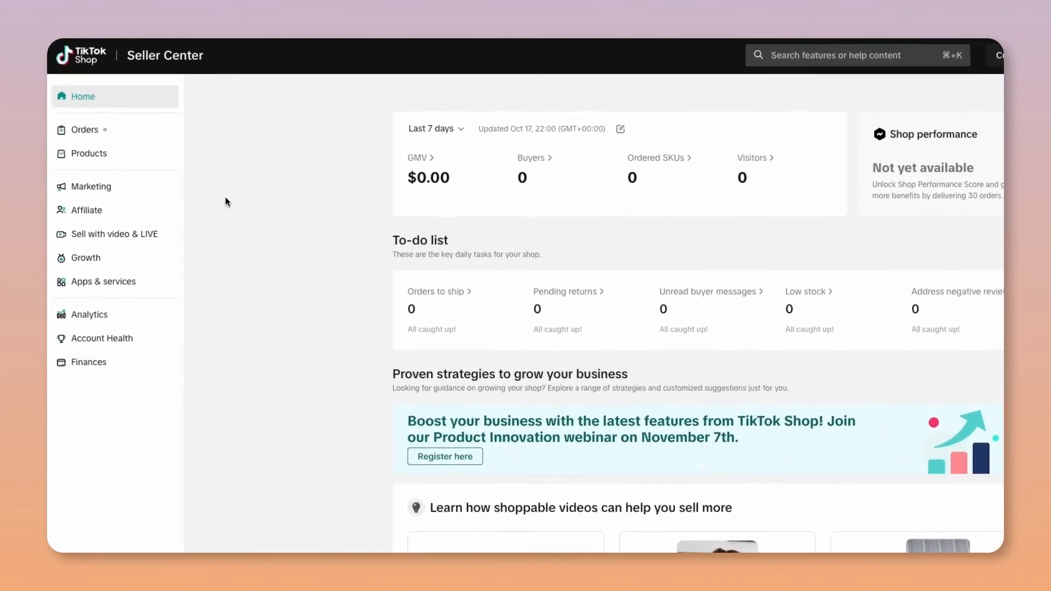
- Switch the shipping option in the Shipping and delivery part of Fulfillment settings from TikTok shipping to Seller shipping
{"action": "left_click", "coordinate": [117, 114]}
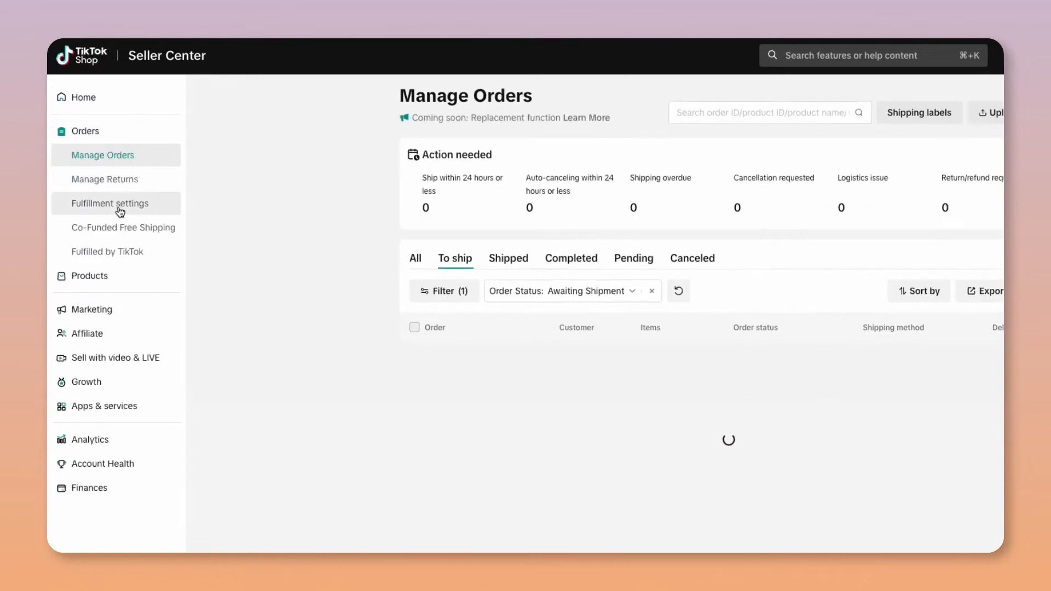
{"action": "left_click", "coordinate": [123, 206]}
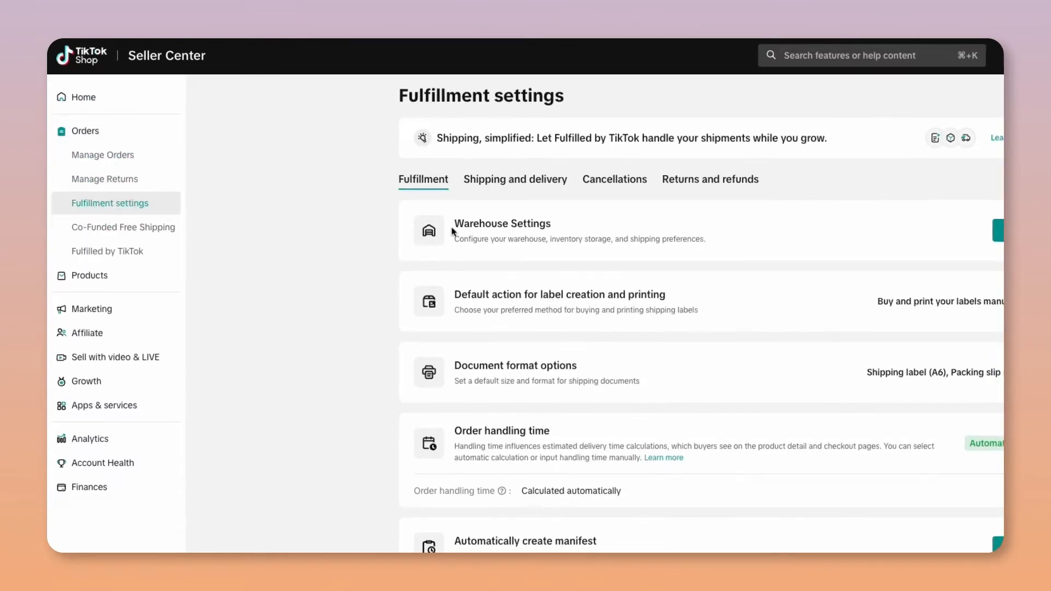
{"action": "left_click", "coordinate": [525, 181]}
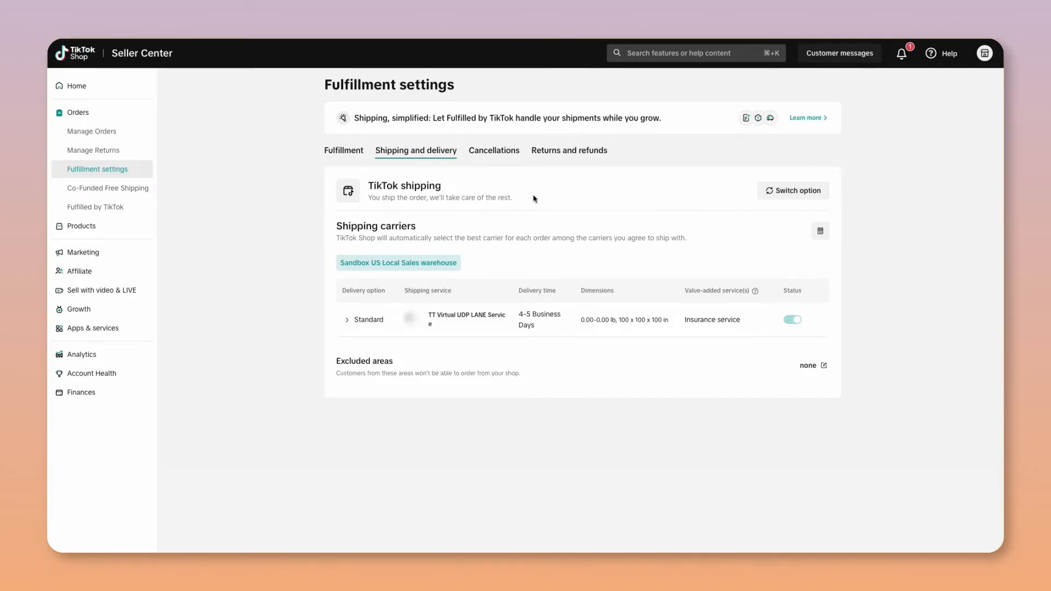
{"action": "left_click", "coordinate": [789, 200]}
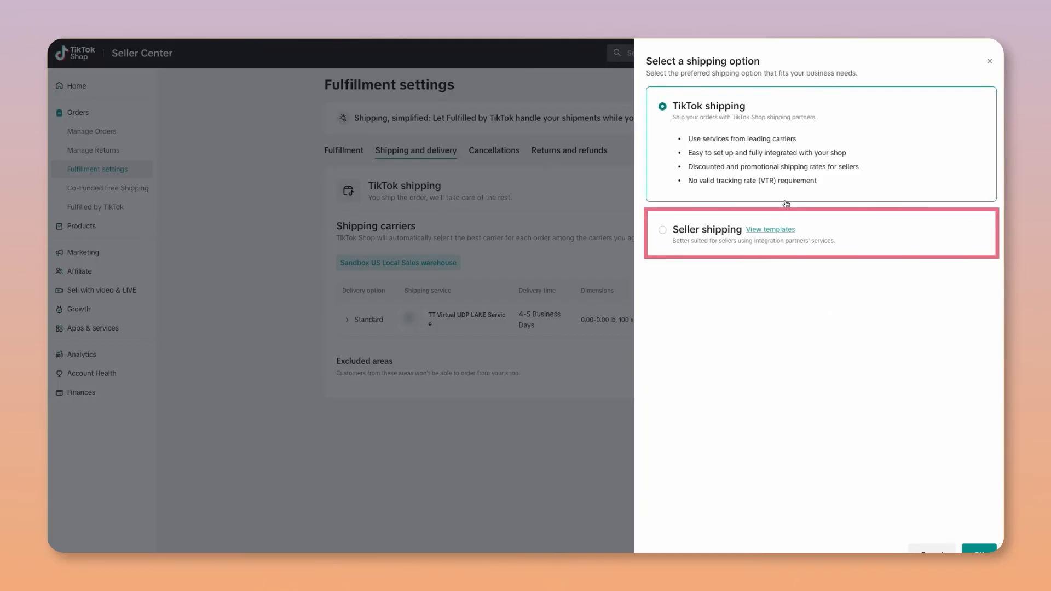
{"action": "left_click", "coordinate": [662, 235]}
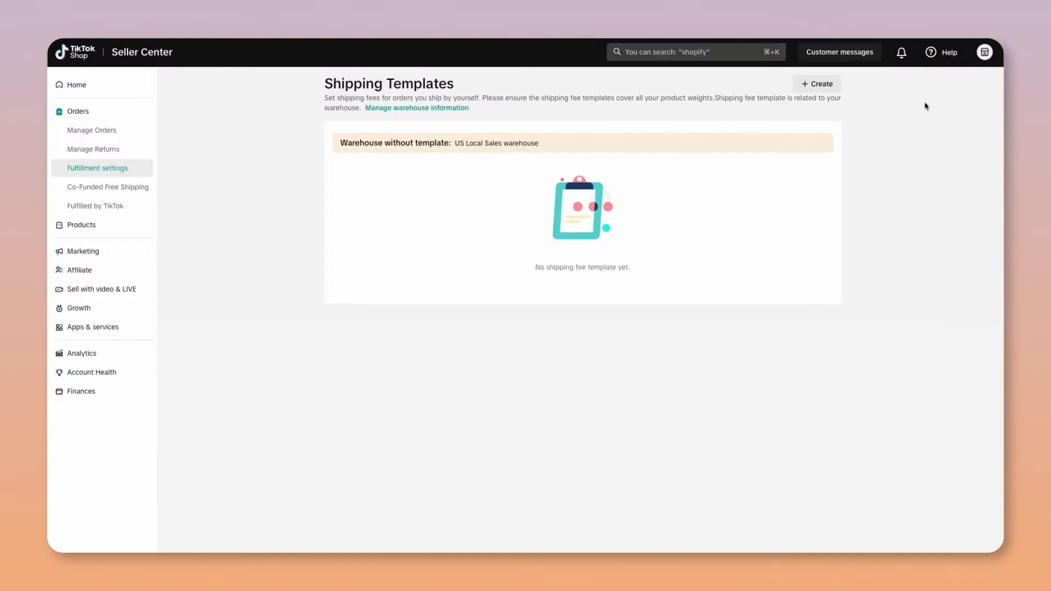
- Create a new shipping fee template named Shipping Template with the Quantity-based rate model
{"action": "left_click", "coordinate": [827, 87]}
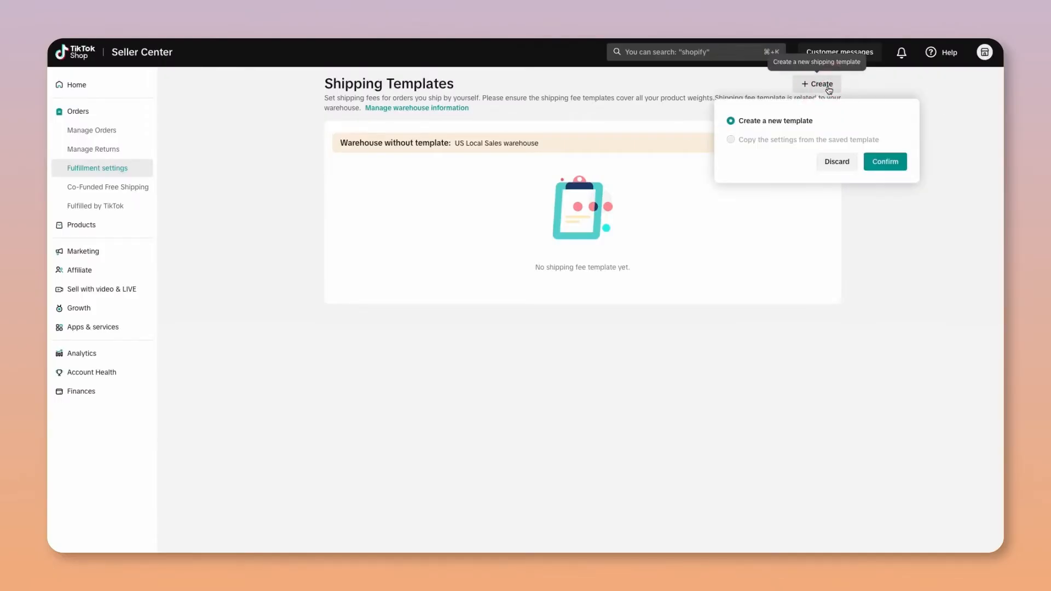
{"action": "left_click", "coordinate": [883, 160]}
{"action": "triple_click", "coordinate": [509, 149]}
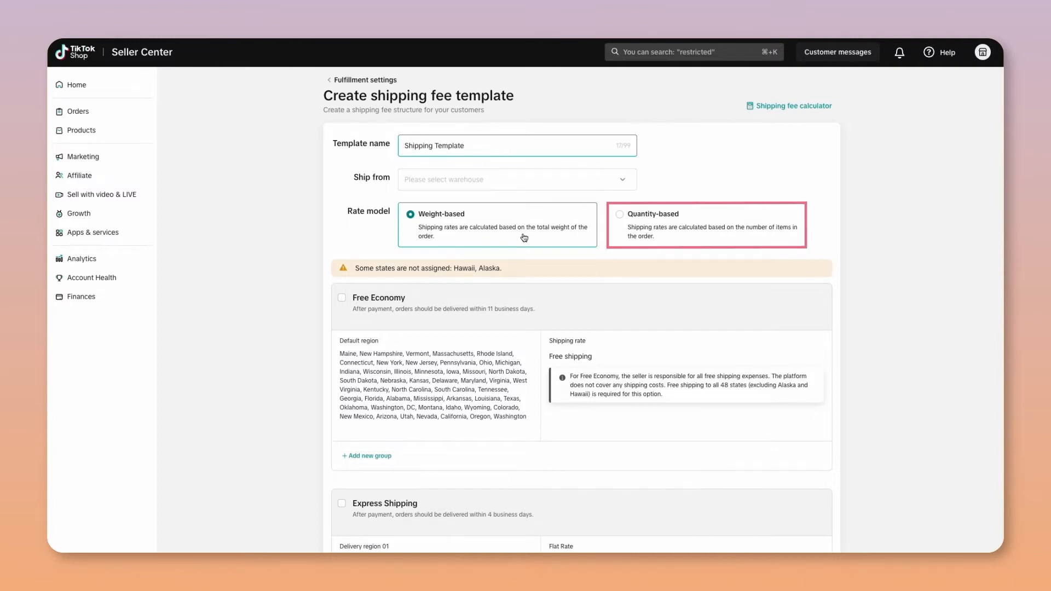
{"action": "left_click", "coordinate": [632, 236]}
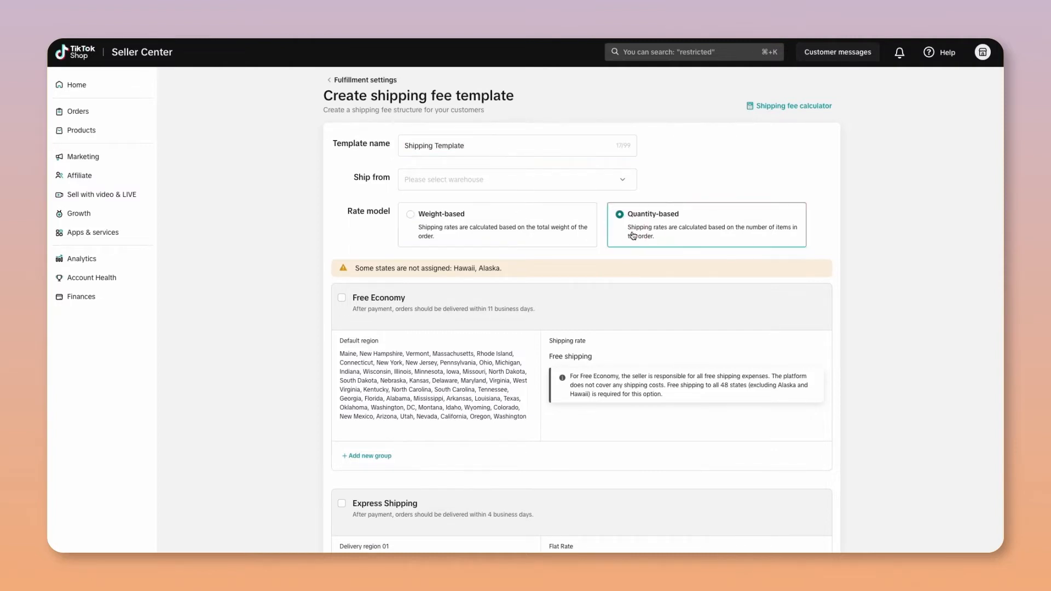
- Assign the Sandbox US Local Sales warehouse as the template's ship-from location
{"action": "left_click", "coordinate": [622, 180]}
{"action": "left_click", "coordinate": [585, 202]}
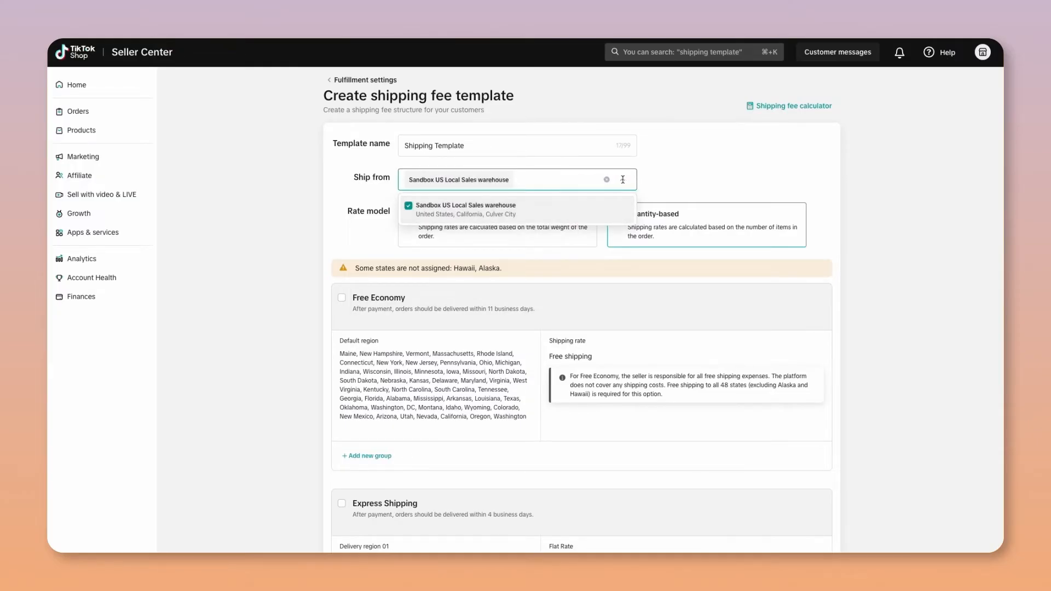
{"action": "left_click", "coordinate": [644, 190]}
- Set the Standard Shipping flat rate to 5.00 USD, then submit and save the shipping template
{"action": "scroll", "coordinate": [643, 190], "scroll_direction": "down", "scroll_amount": 5}
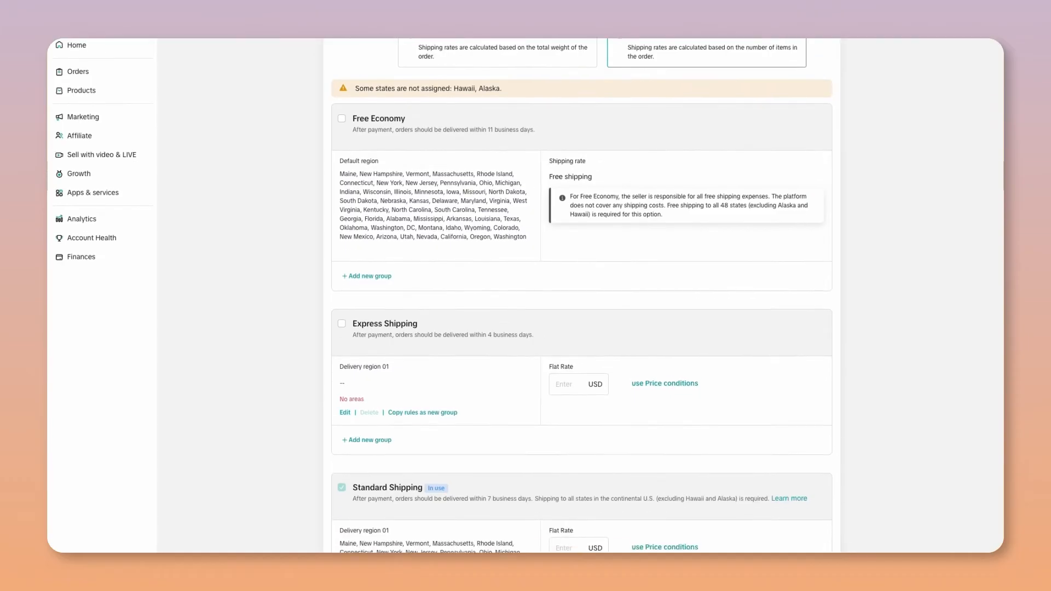
{"action": "scroll", "coordinate": [556, 427], "scroll_direction": "down", "scroll_amount": 2}
{"action": "left_click", "coordinate": [555, 428]}
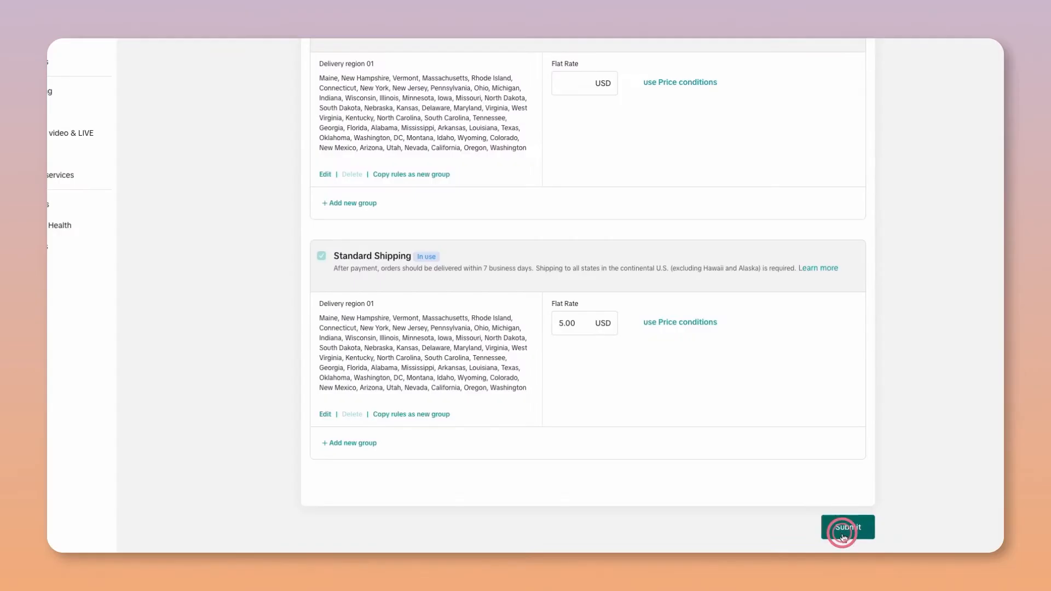
{"action": "left_click", "coordinate": [840, 532]}
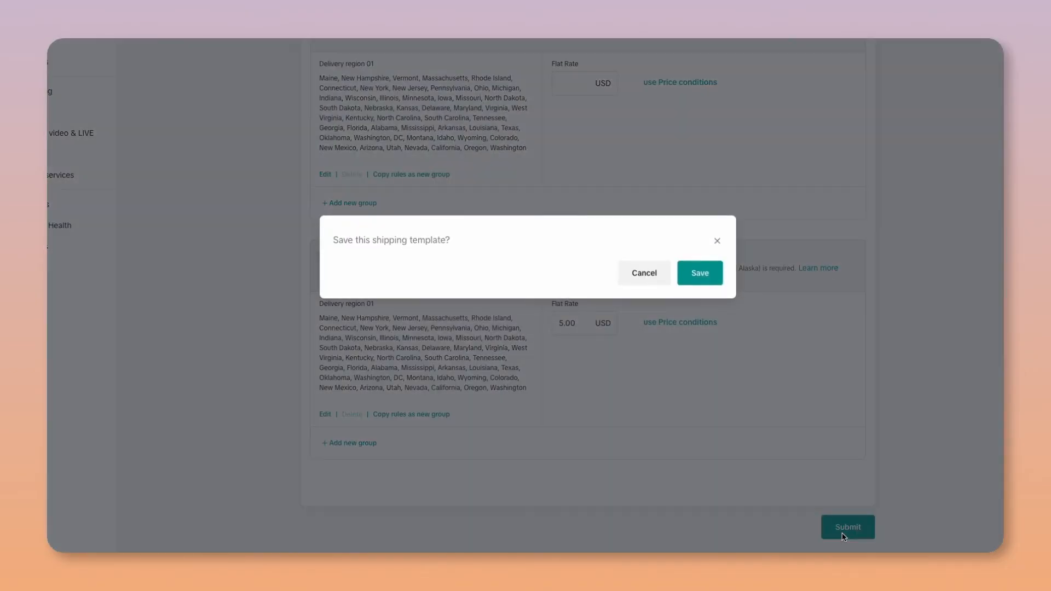
{"action": "left_click", "coordinate": [700, 282]}
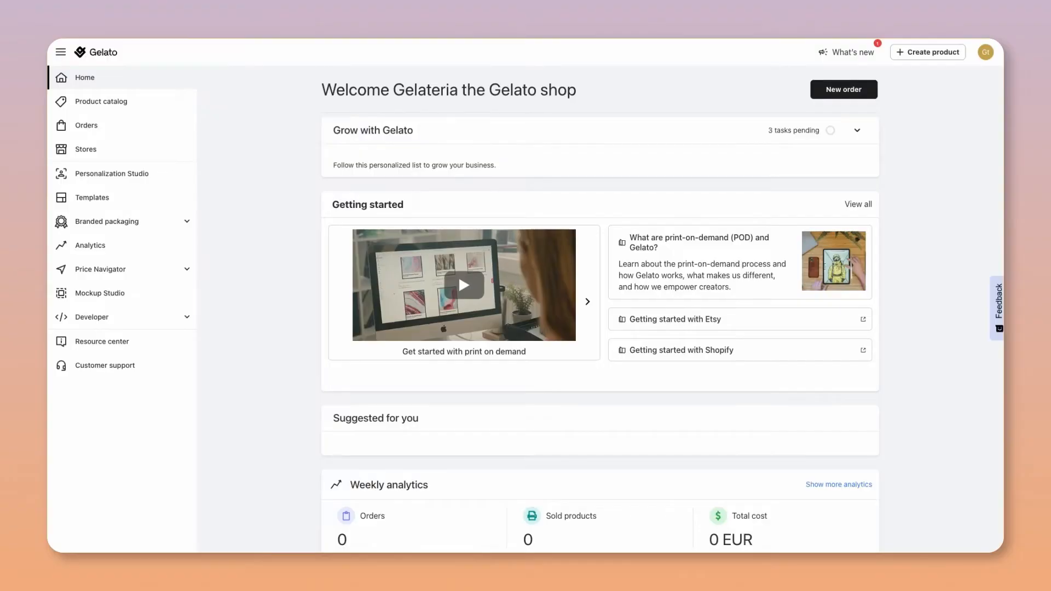
- Switch to the Gelato dashboard and connect a new TikTok Shop store for the United States region
{"action": "left_click", "coordinate": [106, 149]}
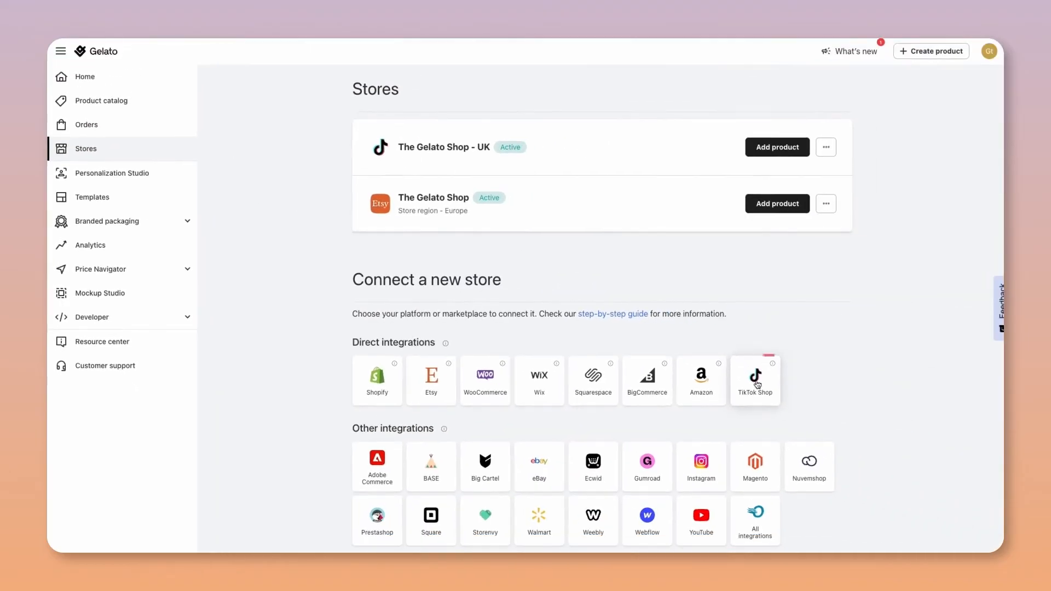
{"action": "left_click", "coordinate": [754, 382]}
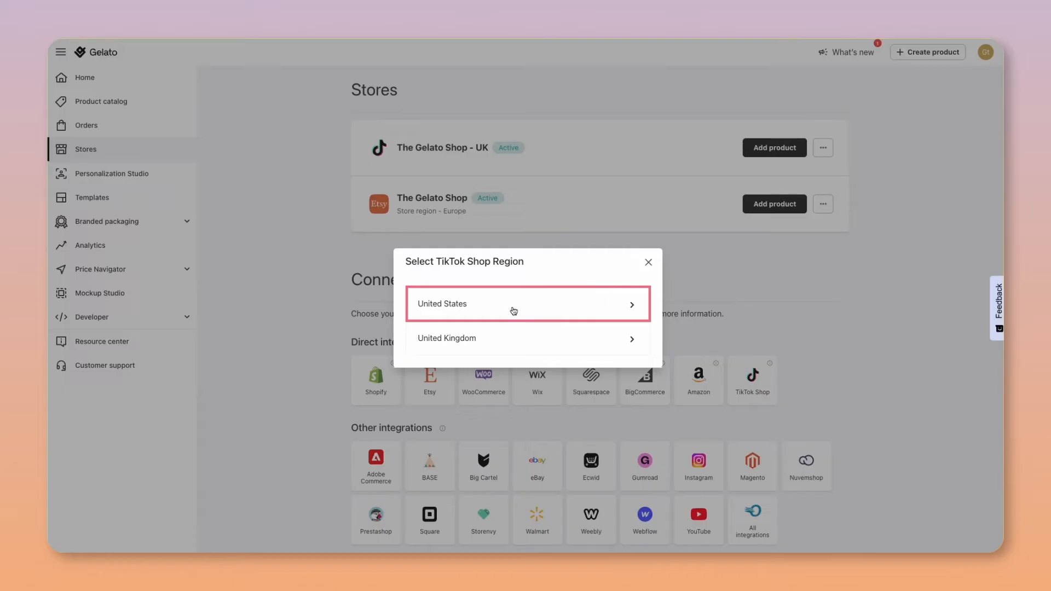
{"action": "left_click", "coordinate": [513, 310]}
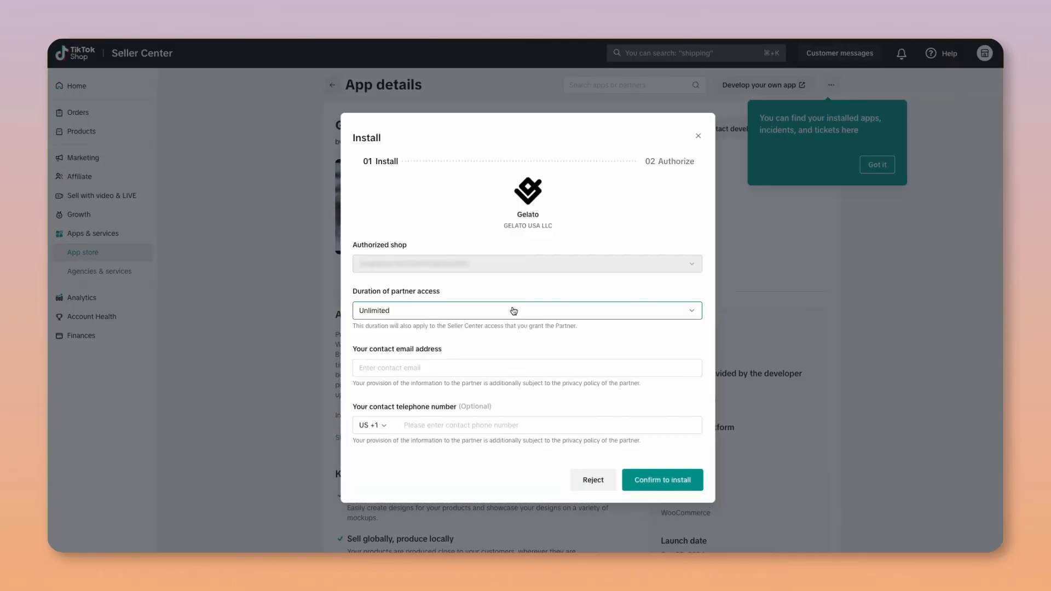
- Install the Gelato app for the shop in Seller Center, agree to the authorization terms, and authorize it
{"action": "left_click", "coordinate": [663, 476]}
{"action": "left_click", "coordinate": [360, 437]}
{"action": "left_click", "coordinate": [674, 499]}
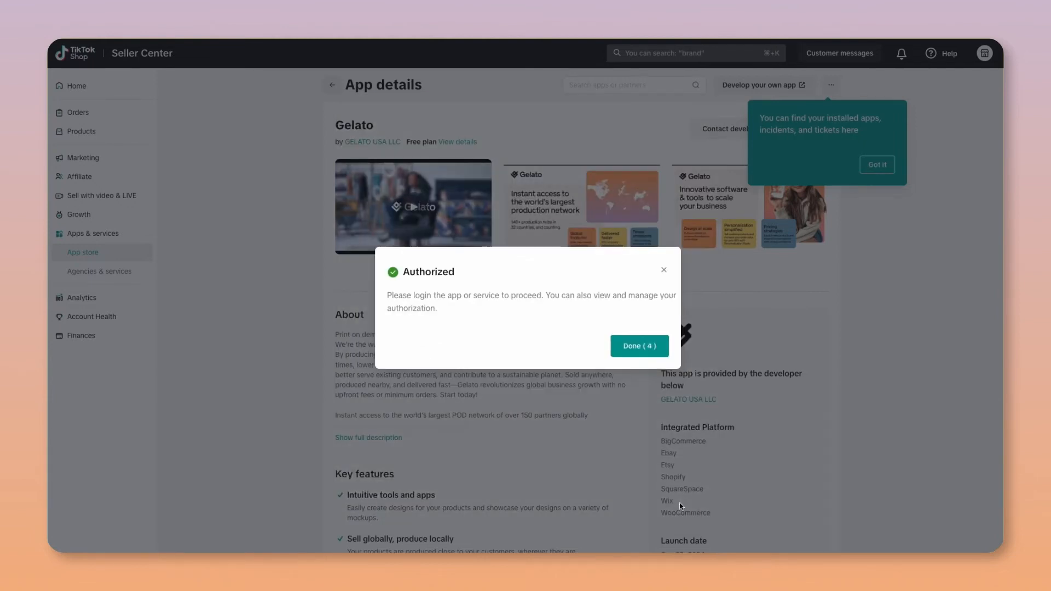
{"action": "left_click", "coordinate": [638, 347]}
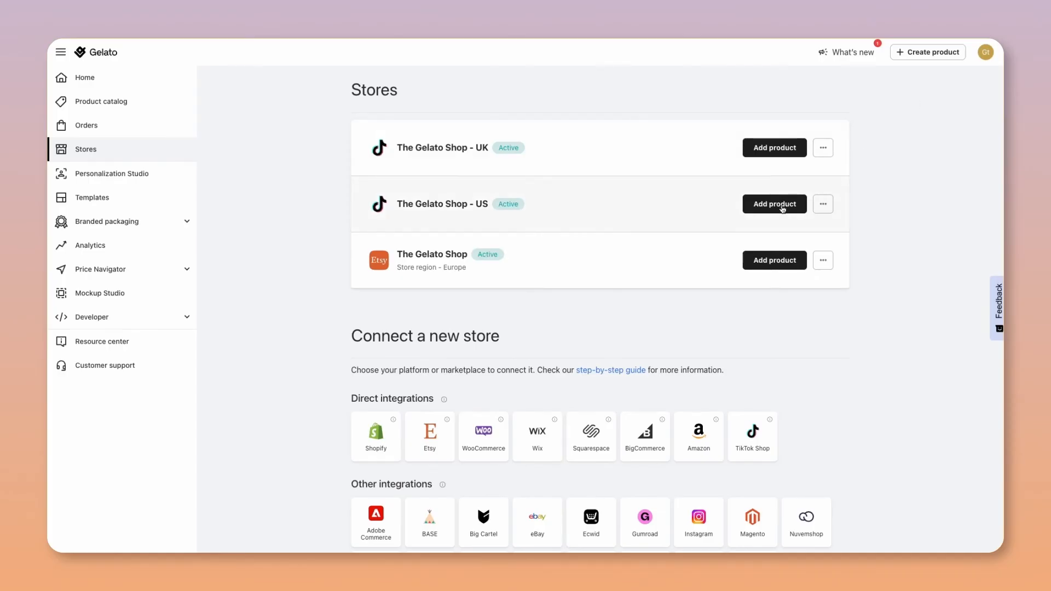
- Start adding a single product to The Gelato Shop - US and browse the categories in the product catalog
{"action": "left_click", "coordinate": [783, 208]}
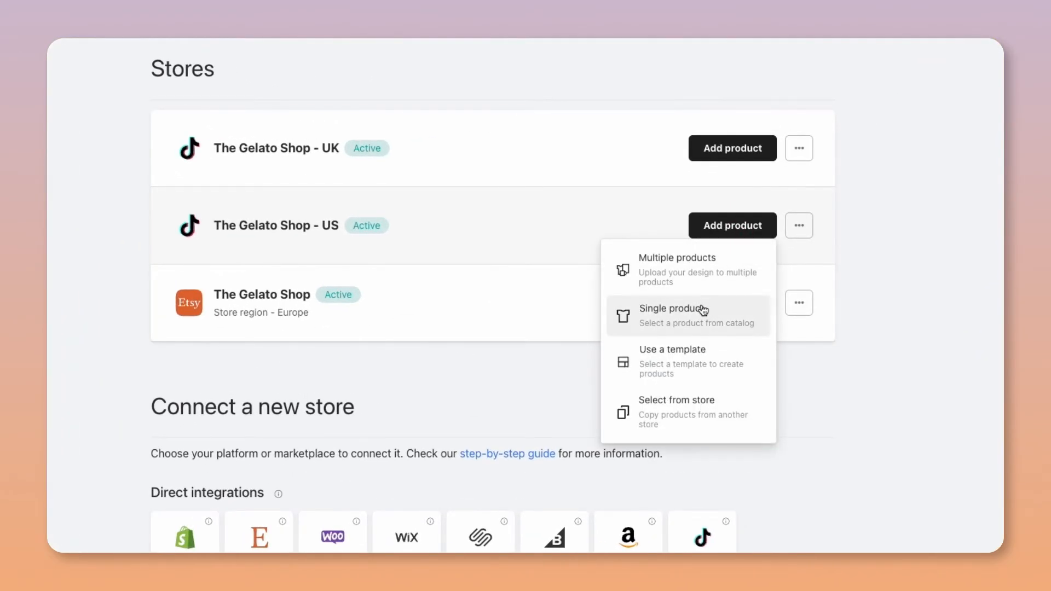
{"action": "left_click", "coordinate": [702, 309]}
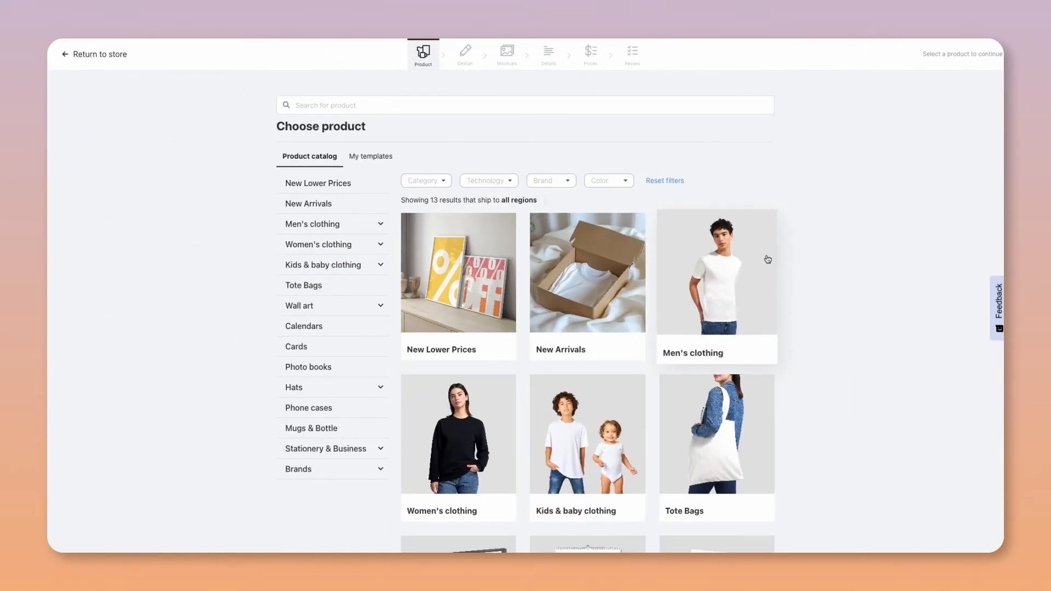
{"action": "scroll", "coordinate": [702, 283], "scroll_direction": "down", "scroll_amount": 2}
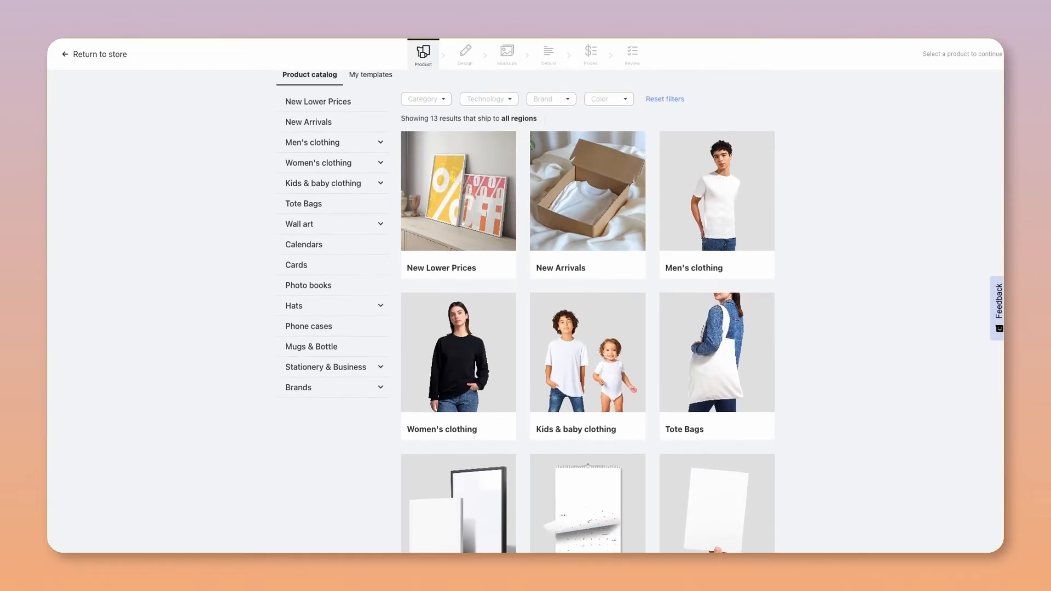
{"action": "scroll", "coordinate": [529, 310], "scroll_direction": "down", "scroll_amount": 2}
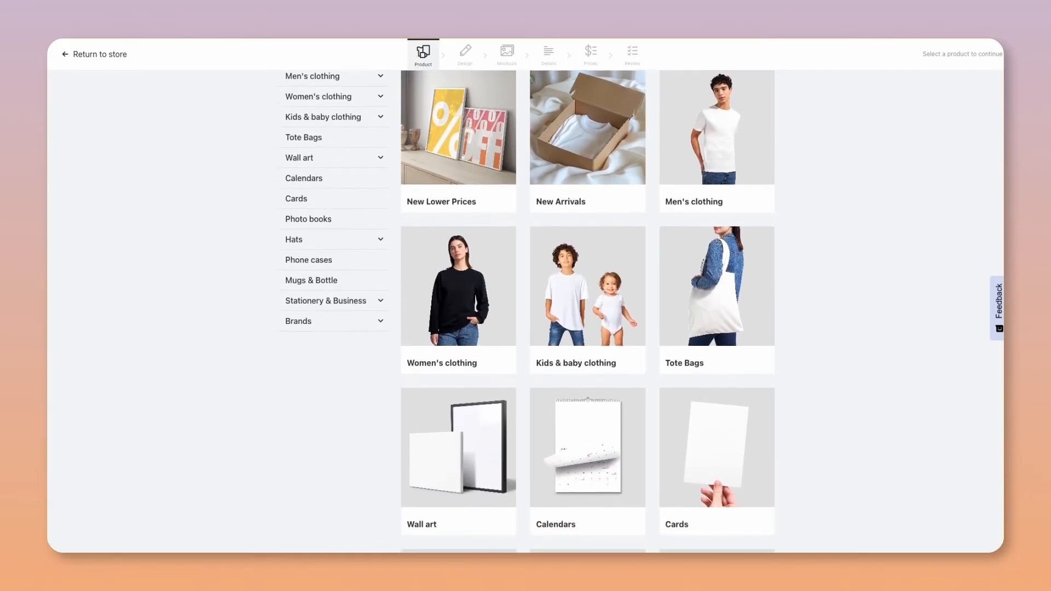
{"action": "scroll", "coordinate": [529, 311], "scroll_direction": "down", "scroll_amount": 3}
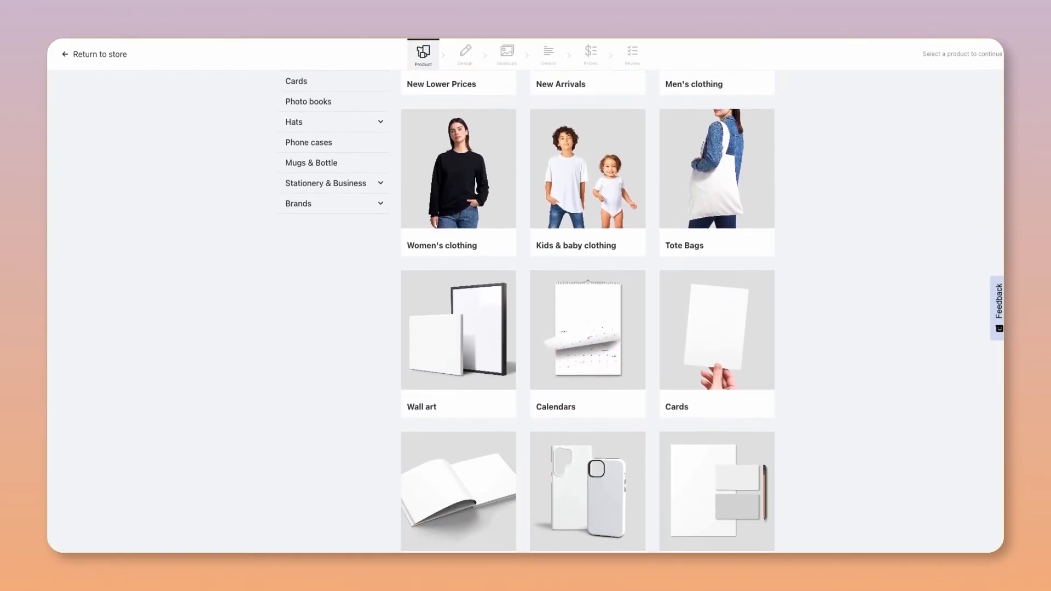
{"action": "scroll", "coordinate": [529, 311], "scroll_direction": "down", "scroll_amount": 1}
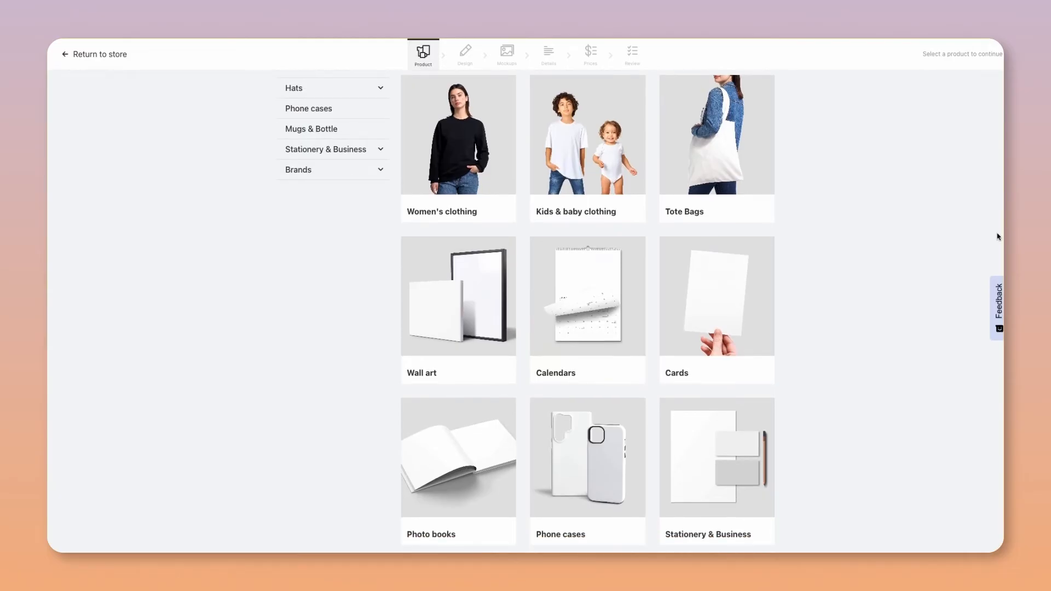
{"action": "scroll", "coordinate": [530, 311], "scroll_direction": "up", "scroll_amount": 3}
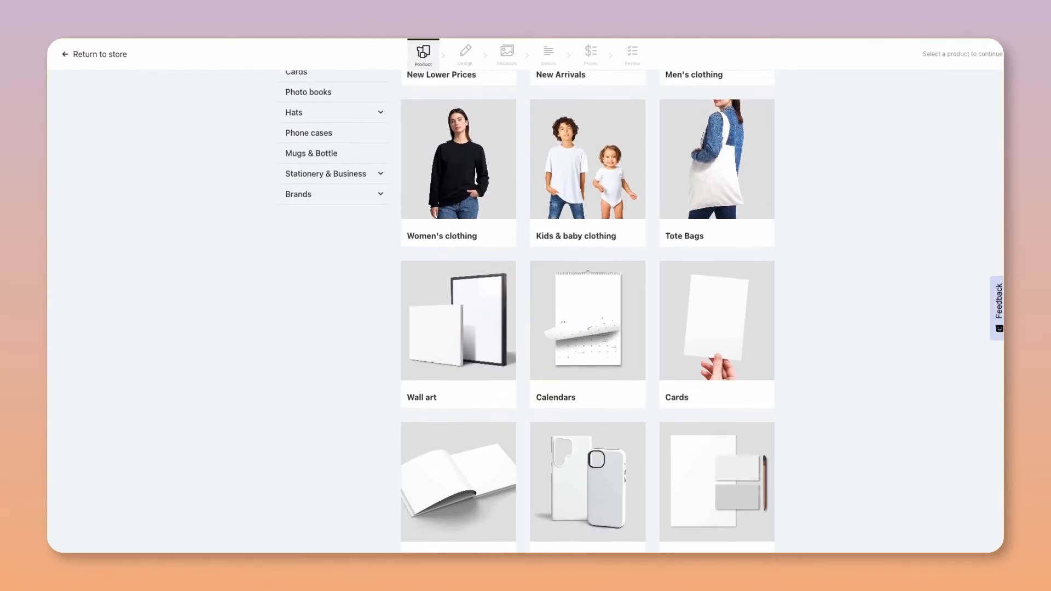
{"action": "scroll", "coordinate": [529, 311], "scroll_direction": "up", "scroll_amount": 4}
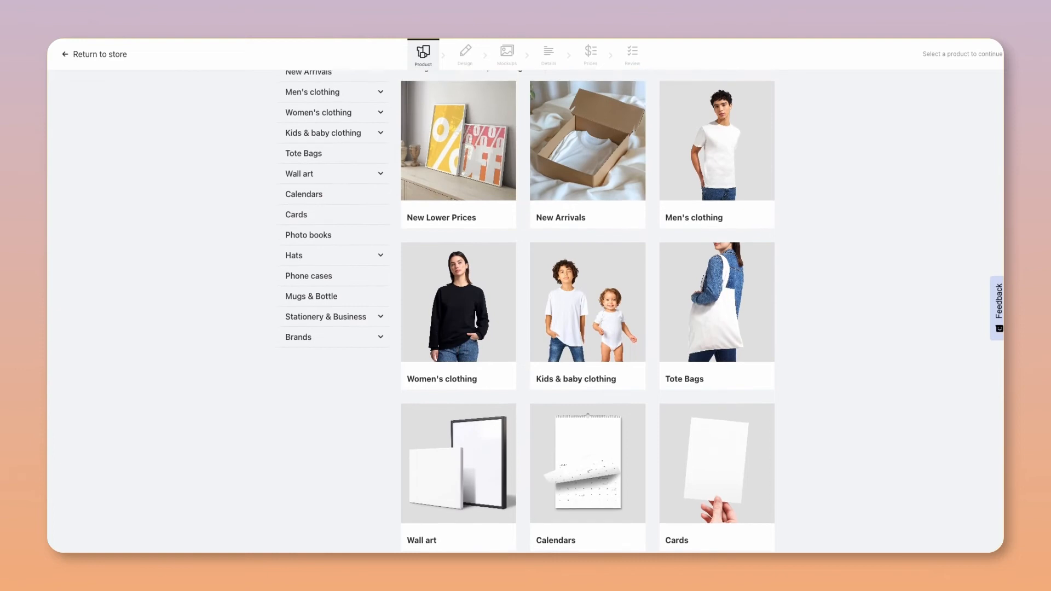
{"action": "scroll", "coordinate": [702, 283], "scroll_direction": "up", "scroll_amount": 3}
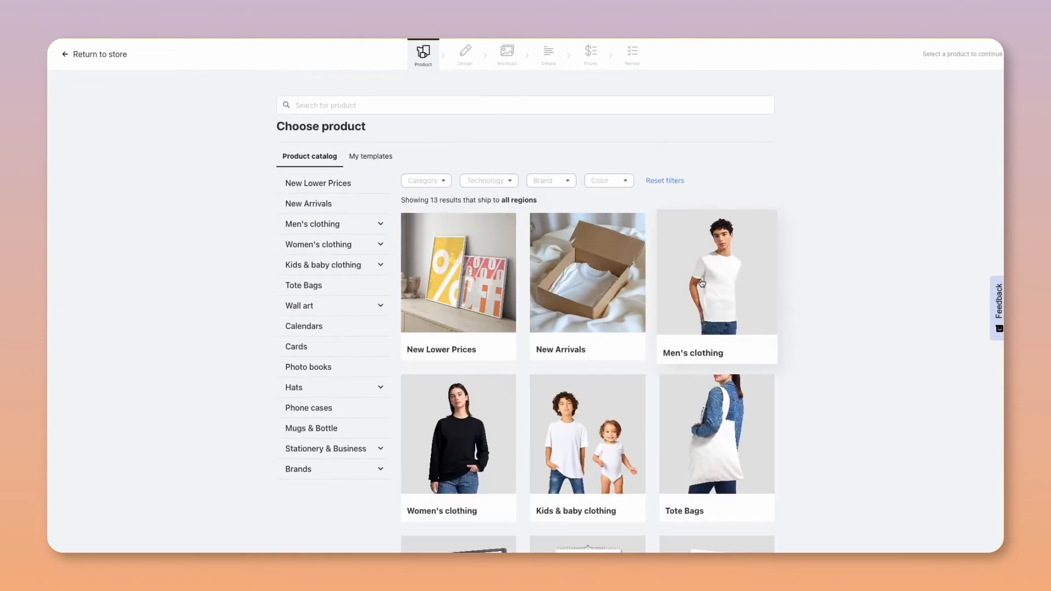
- Choose the Premium Unisex Crewneck T-shirt | Bella + Canvas 3001 from the men's T-shirts
{"action": "left_click", "coordinate": [703, 283]}
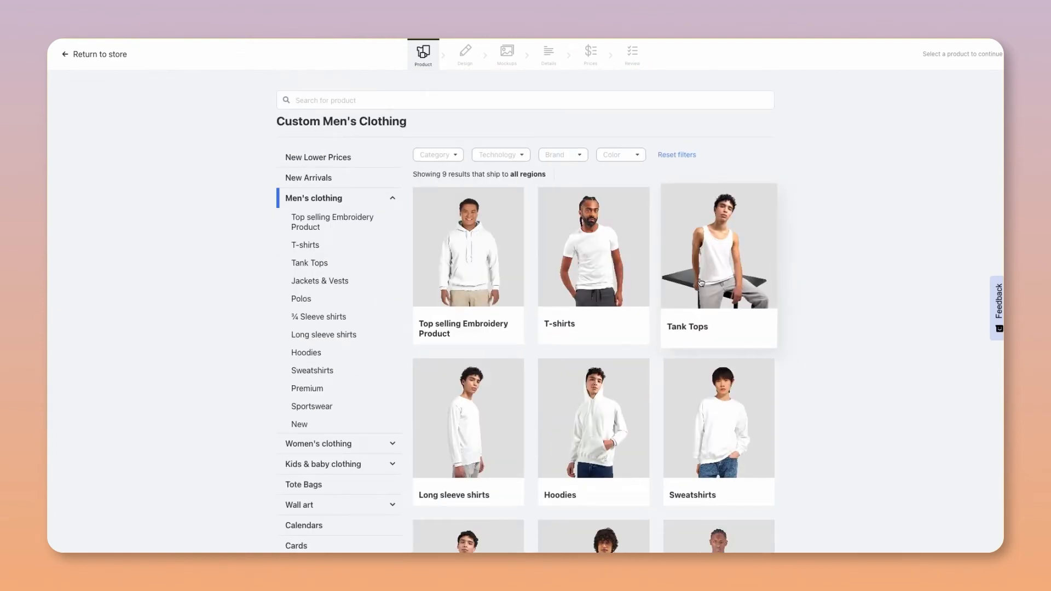
{"action": "left_click", "coordinate": [593, 277]}
{"action": "left_click", "coordinate": [593, 275]}
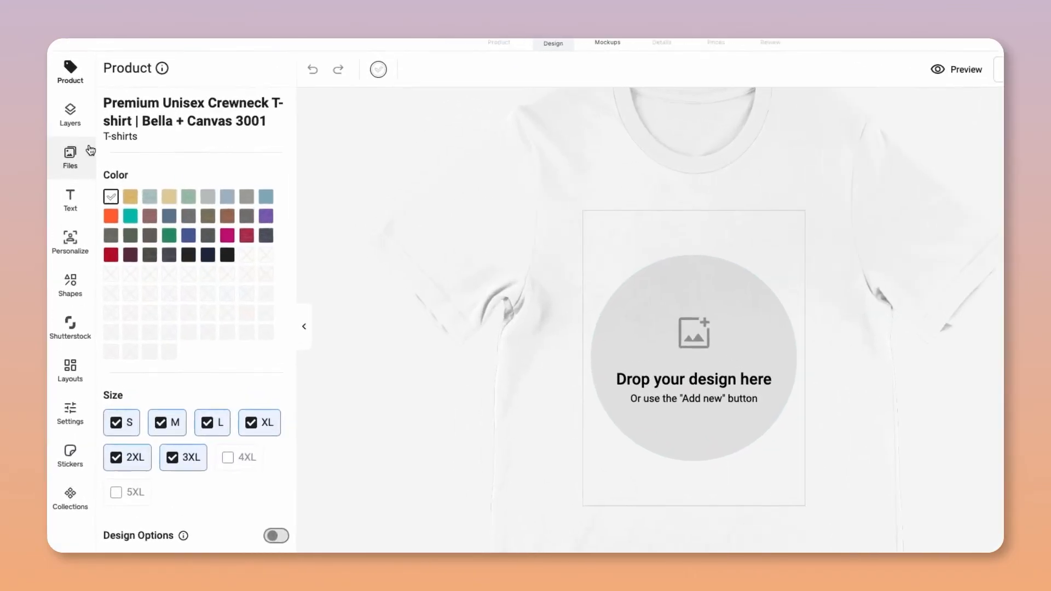
- Place the stacked "made it." design from the uploaded files on the T-shirt front and fit it to the print area
{"action": "left_click", "coordinate": [76, 149]}
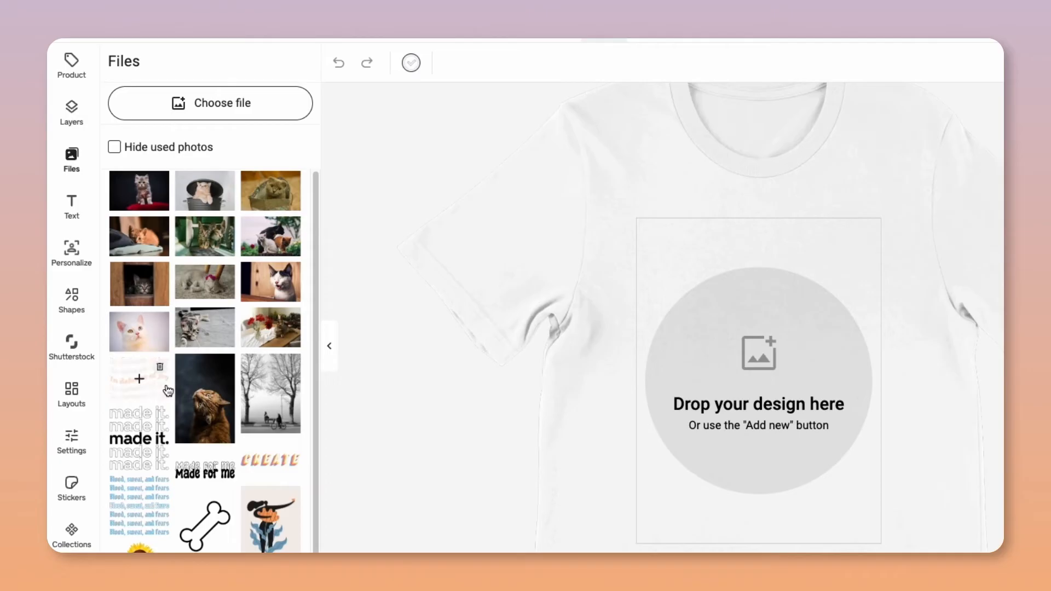
{"action": "left_click", "coordinate": [143, 439]}
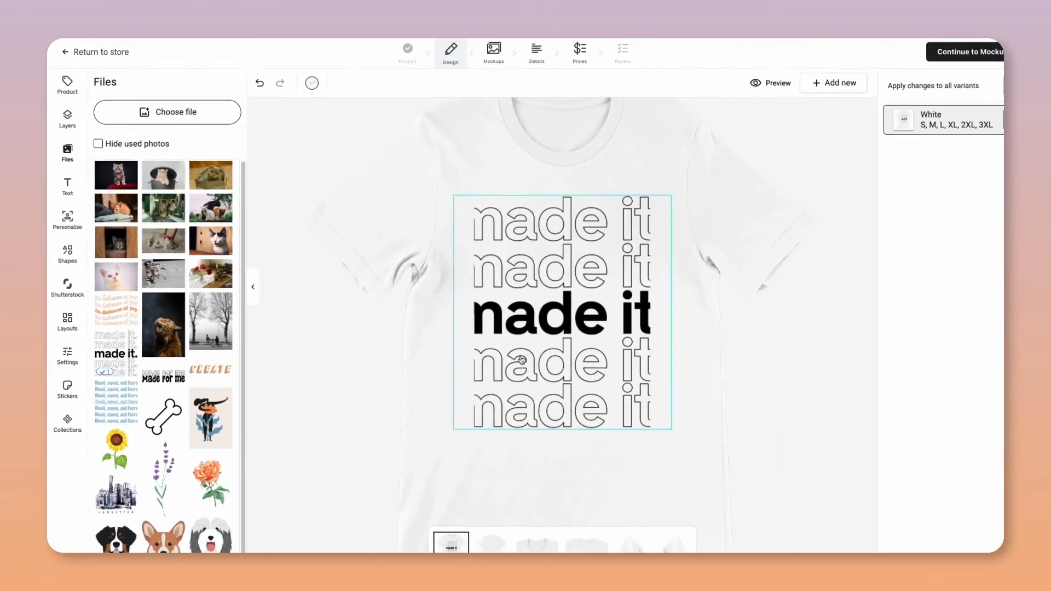
{"action": "left_click", "coordinate": [337, 89]}
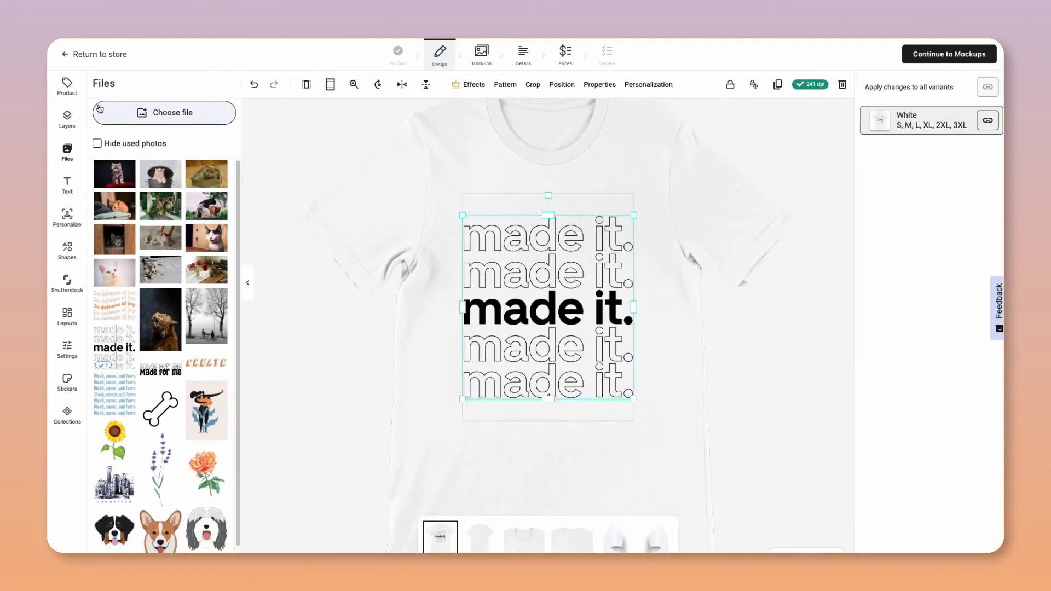
{"action": "left_click", "coordinate": [67, 90]}
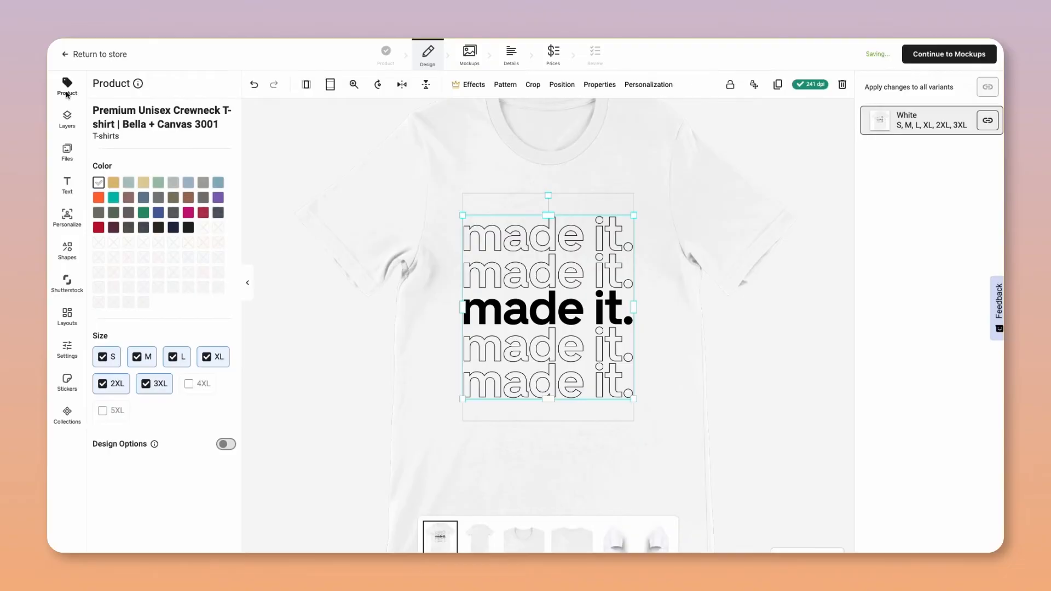
{"action": "left_click", "coordinate": [397, 162]}
- List all mockups and include the second flat front view, the couple, the woman's close-up, the denim jacket and the stool mockups
{"action": "left_click", "coordinate": [447, 66]}
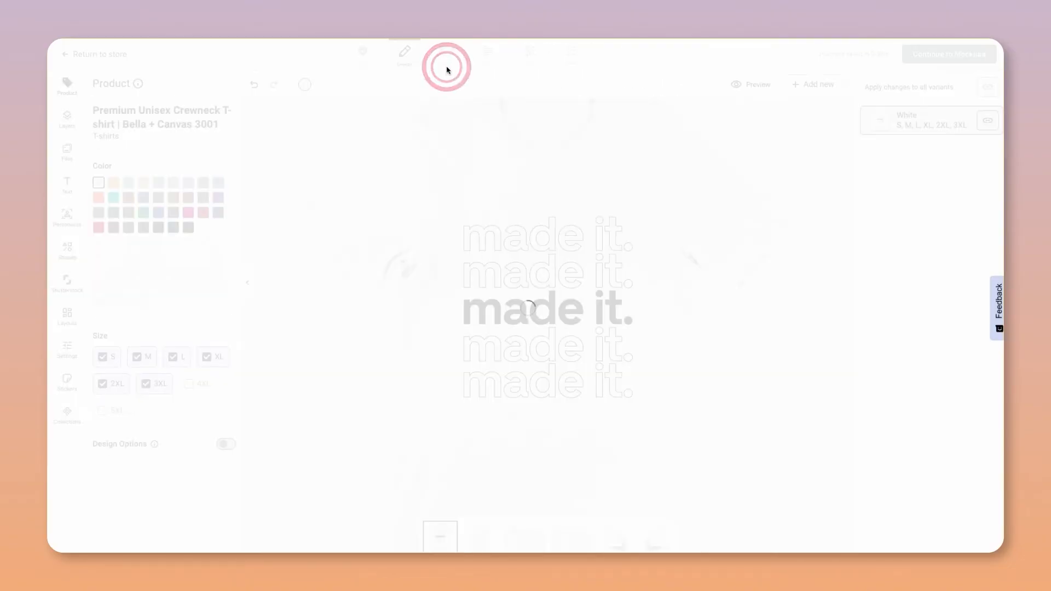
{"action": "left_click", "coordinate": [315, 157]}
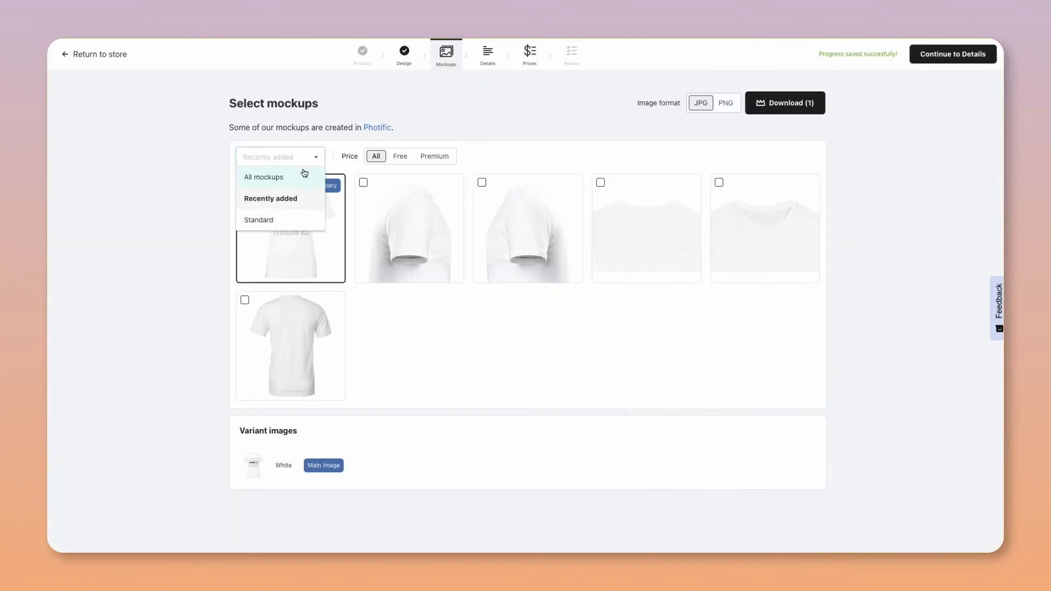
{"action": "left_click", "coordinate": [302, 175]}
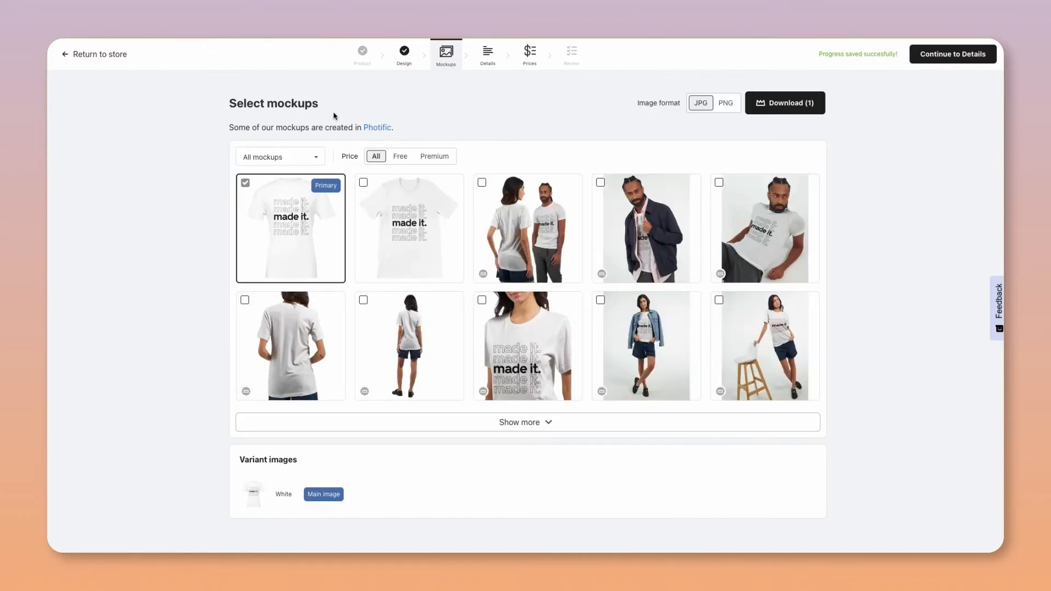
{"action": "left_click", "coordinate": [363, 183]}
{"action": "left_click", "coordinate": [482, 184]}
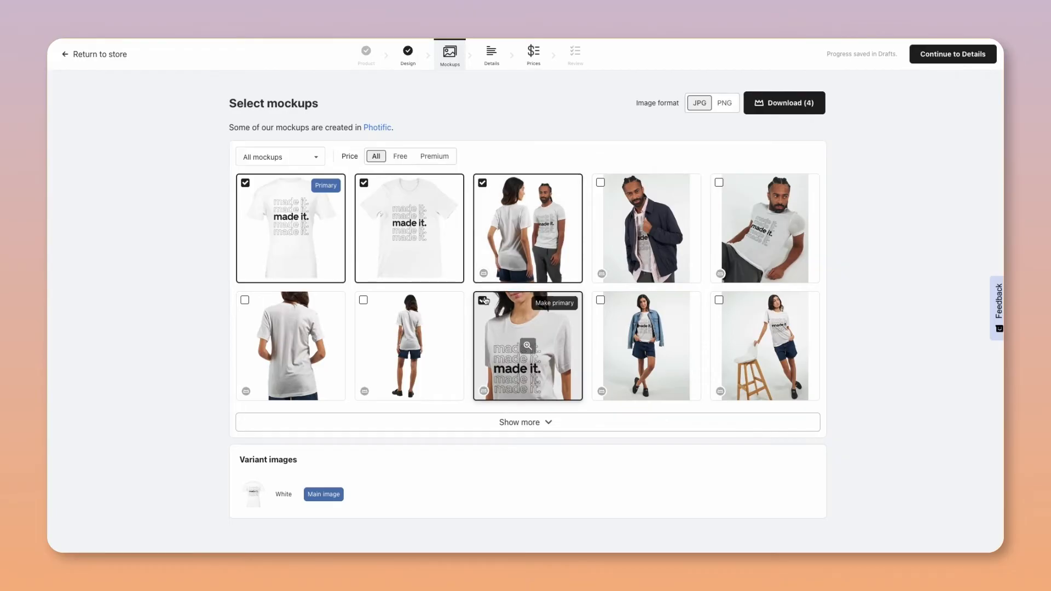
{"action": "left_click", "coordinate": [482, 299]}
{"action": "left_click", "coordinate": [600, 301]}
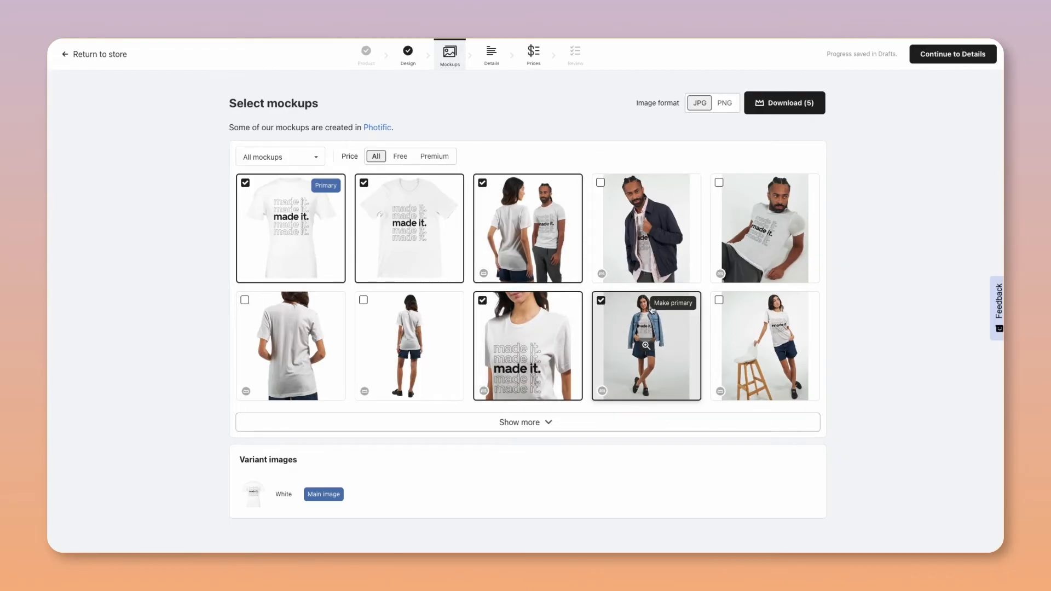
{"action": "left_click", "coordinate": [719, 300]}
- Expand the mockup list and add the full-length front view of the man and the adjacent close-up of his torso
{"action": "left_click", "coordinate": [617, 423]}
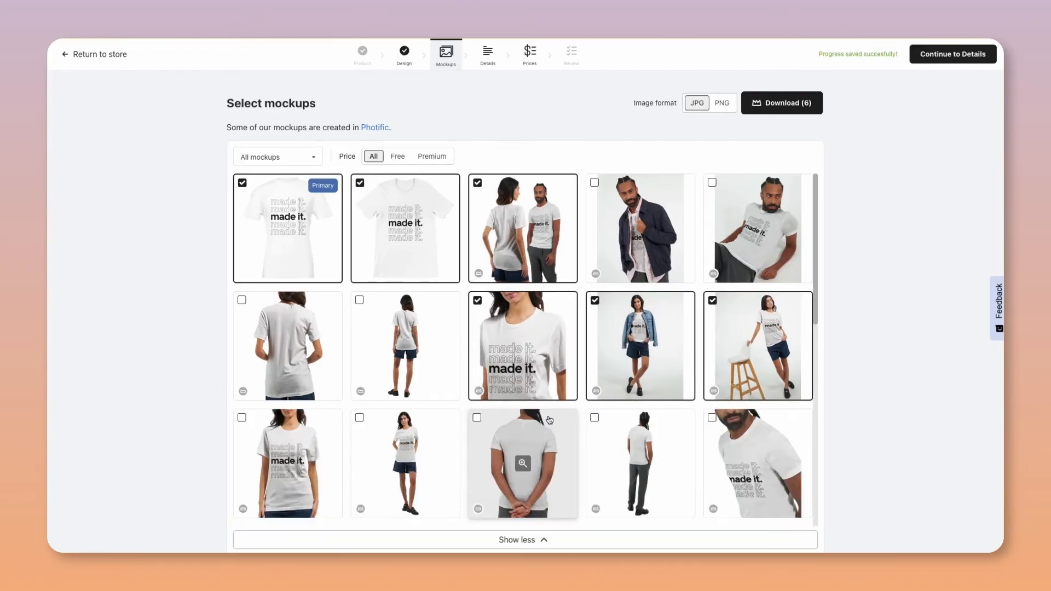
{"action": "scroll", "coordinate": [546, 423], "scroll_direction": "down", "scroll_amount": 3}
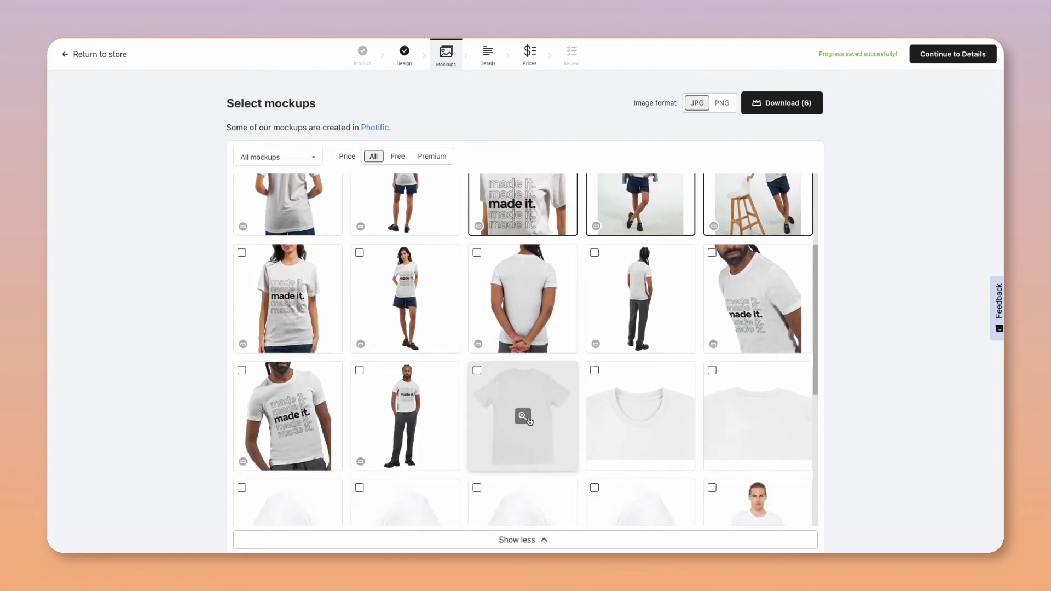
{"action": "left_click", "coordinate": [359, 371]}
{"action": "left_click", "coordinate": [242, 370]}
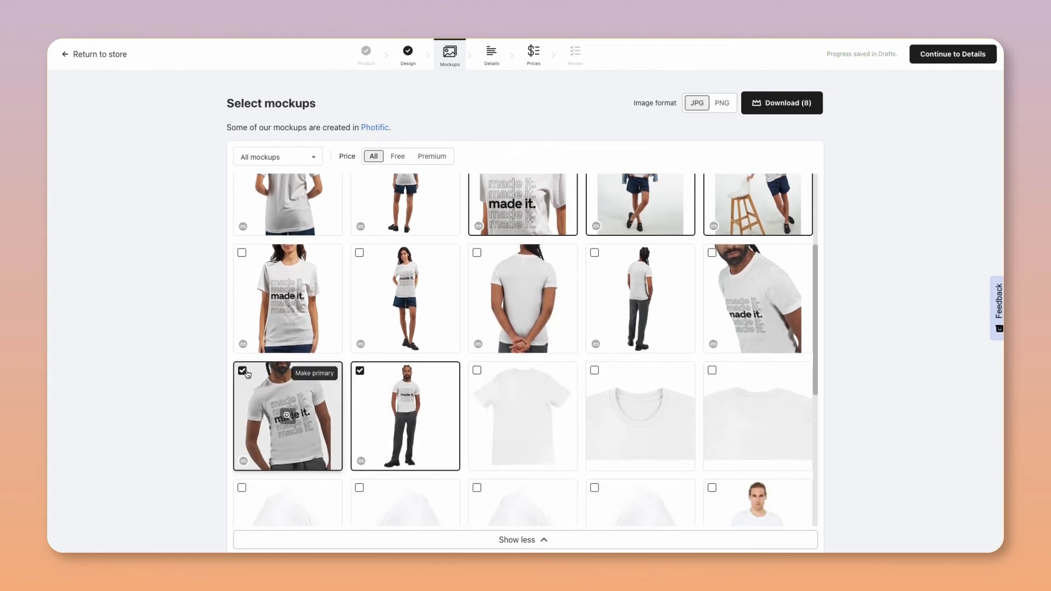
- Insert The "made it." at the start of the product title in the product details
{"action": "left_click", "coordinate": [481, 66]}
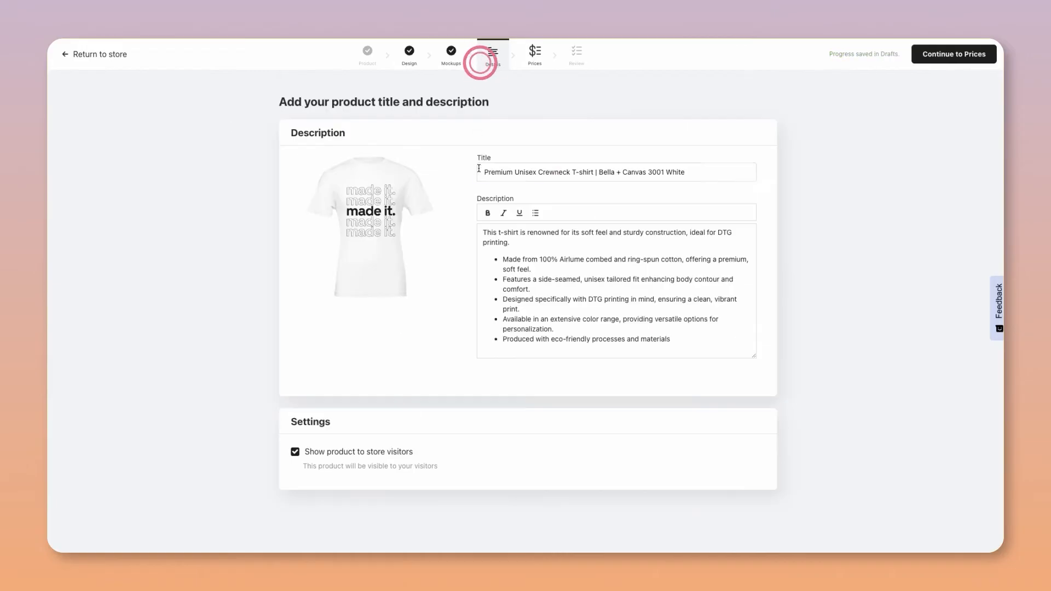
{"action": "type", "text": "The \"made"}
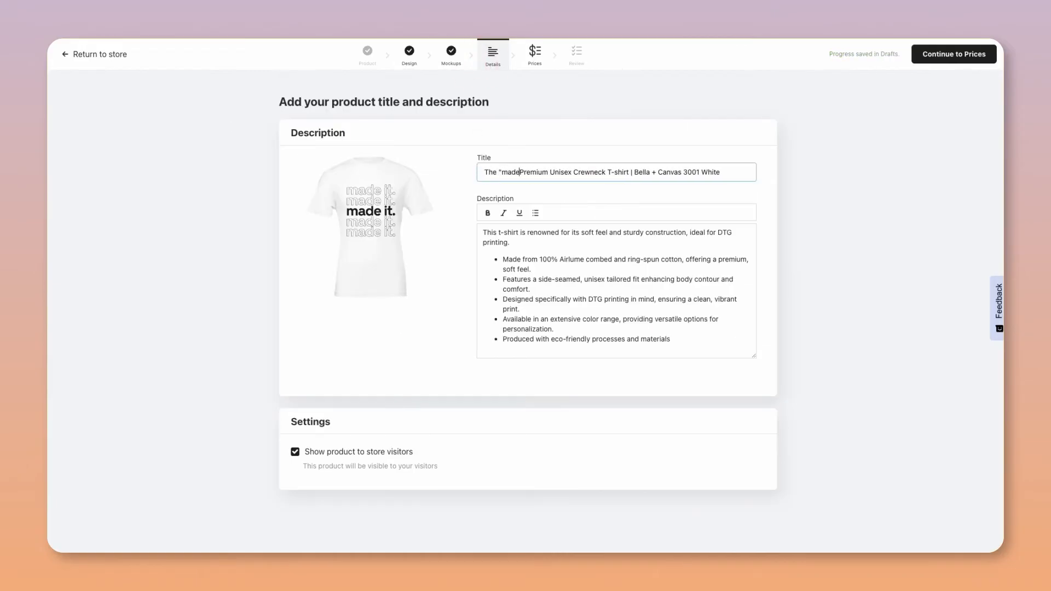
{"action": "type", "text": " it.\""}
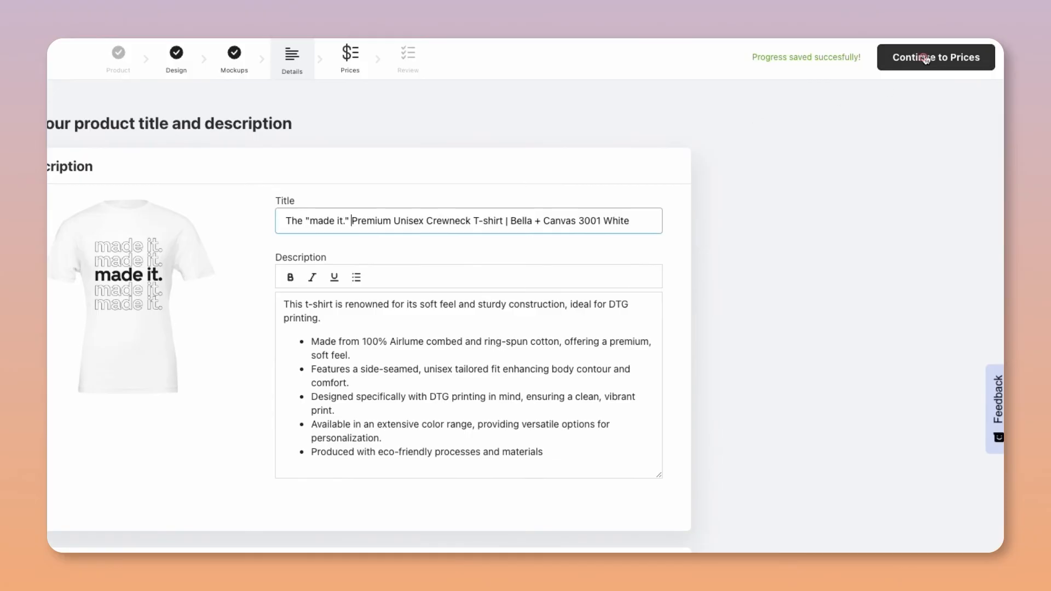
- Apply a 50% profit margin based on United States costs in USD, then publish the product to the store
{"action": "left_click", "coordinate": [925, 59]}
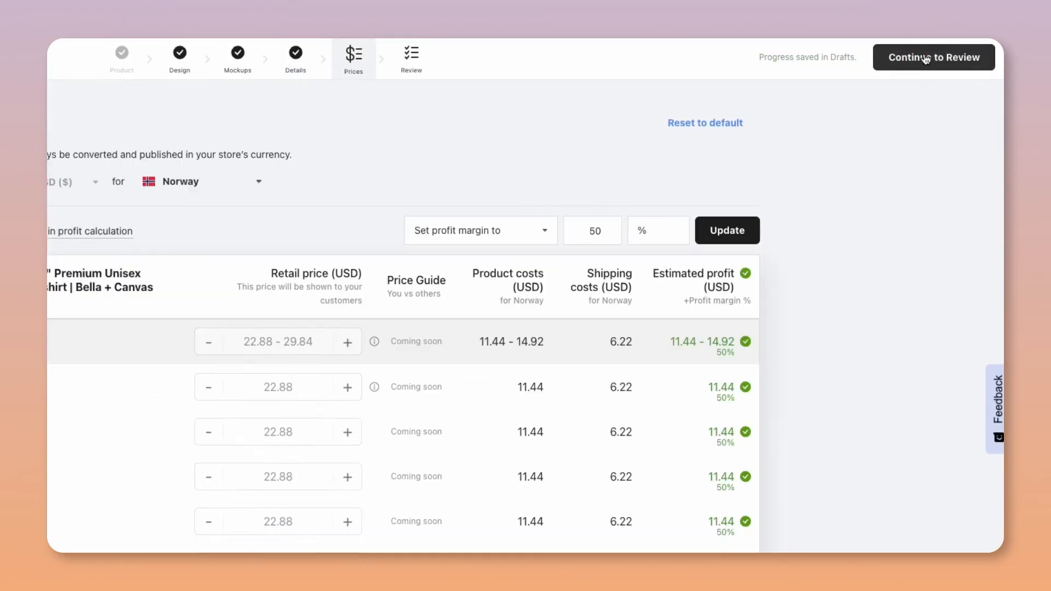
{"action": "left_click", "coordinate": [319, 172]}
{"action": "left_click", "coordinate": [278, 217]}
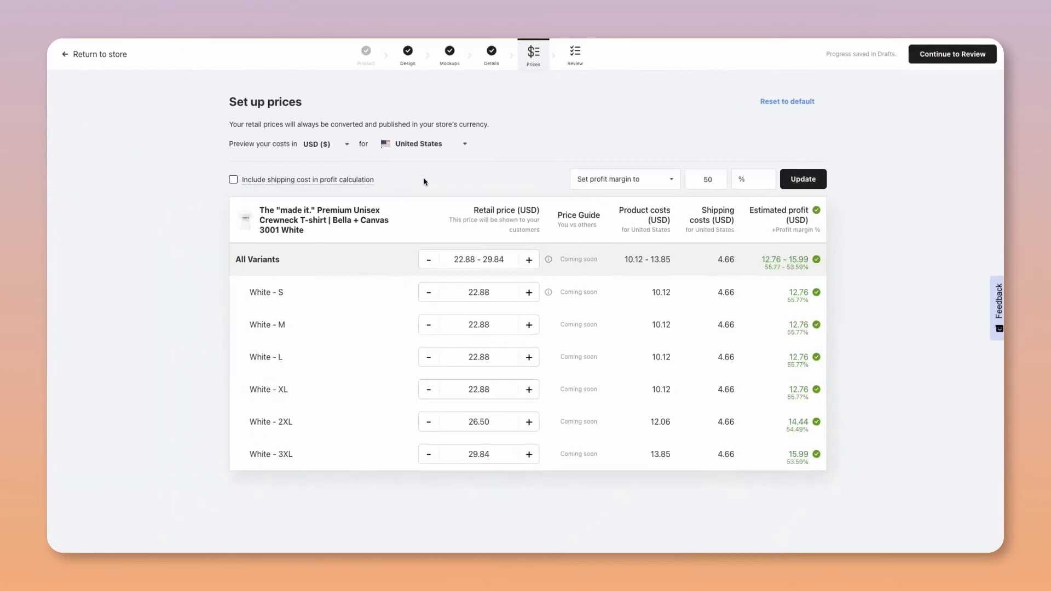
{"action": "left_click", "coordinate": [807, 183]}
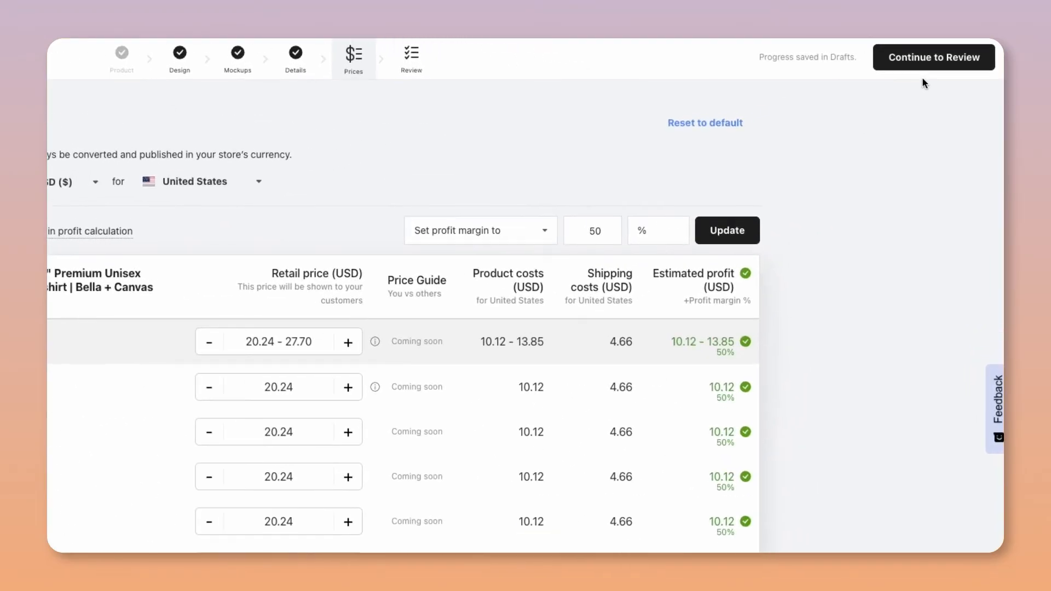
{"action": "left_click", "coordinate": [929, 68]}
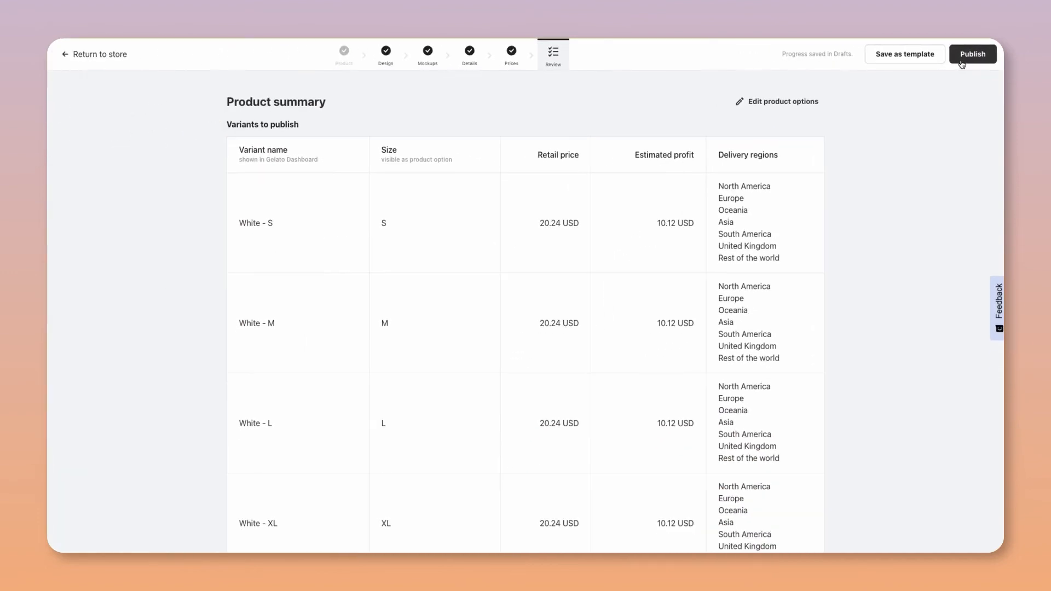
{"action": "left_click", "coordinate": [961, 63]}
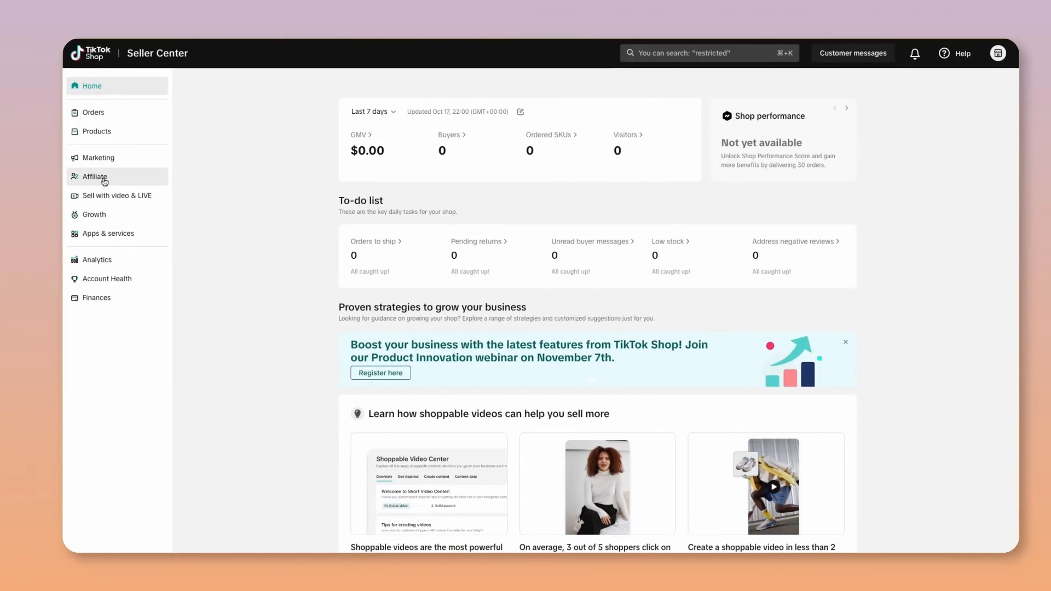
- Switch to TikTok Shop Seller Center, open the "made it." T-shirt listing for editing, and choose a brand to replace No brand
{"action": "left_click", "coordinate": [89, 132]}
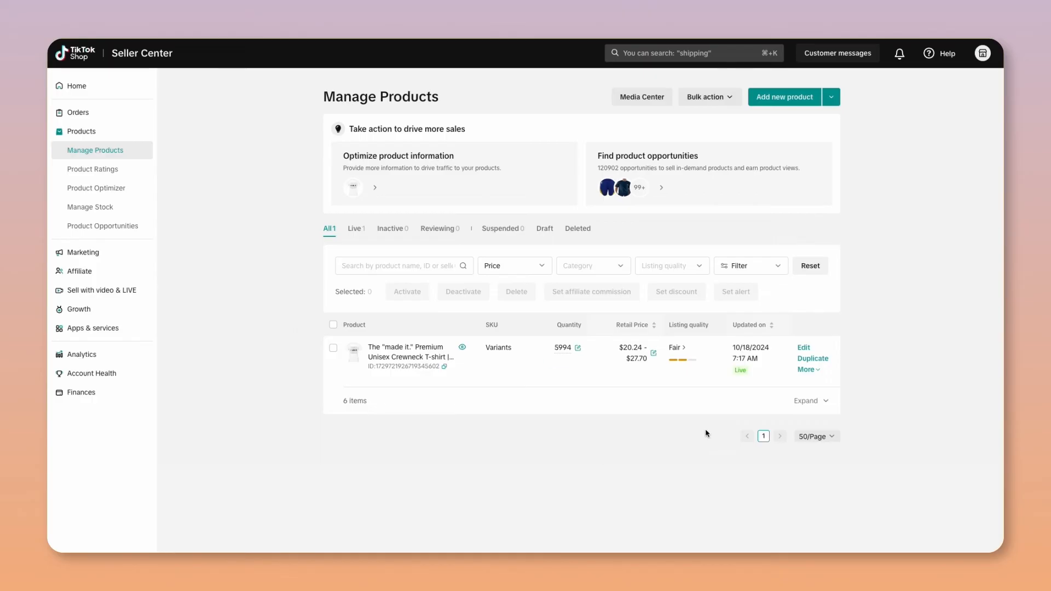
{"action": "left_click", "coordinate": [803, 348]}
{"action": "scroll", "coordinate": [368, 494], "scroll_direction": "down", "scroll_amount": 2}
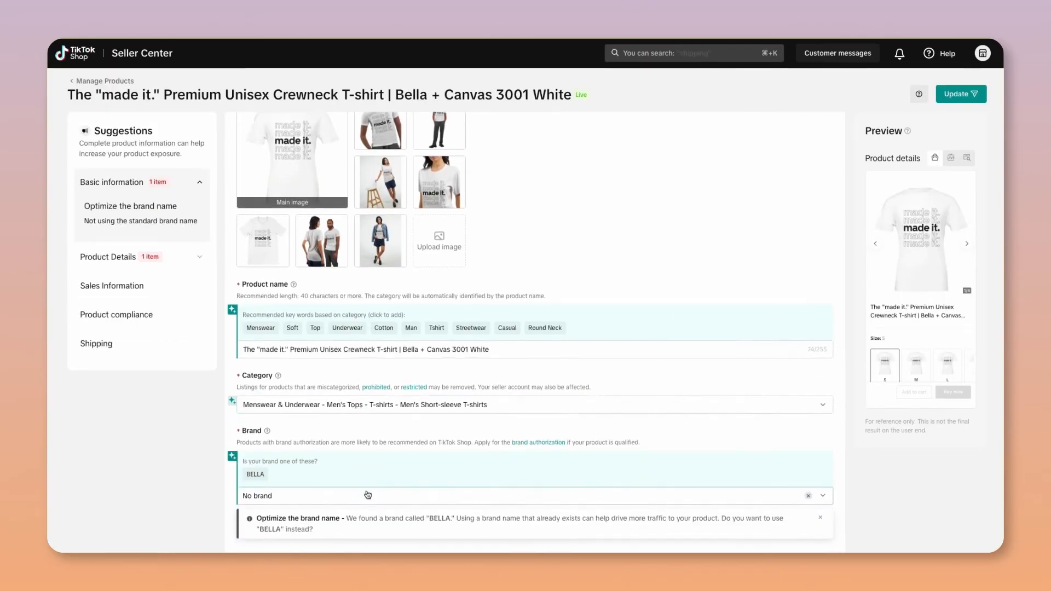
{"action": "left_click", "coordinate": [367, 494]}
{"action": "left_click", "coordinate": [286, 378]}
- Edit the description's opening sentence to name the "made it." t-shirt and end with "ideal for anyone who wants to make a statement"
{"action": "scroll", "coordinate": [820, 464], "scroll_direction": "down", "scroll_amount": 3}
{"action": "scroll", "coordinate": [819, 463], "scroll_direction": "down", "scroll_amount": 6}
{"action": "left_click", "coordinate": [258, 346]}
{"action": "type", "text": "\"made it.\""}
{"action": "left_click_drag", "start_coordinate": [550, 346], "coordinate": [509, 346]}
{"action": "type", "text": "anyone who wants to make a state."}
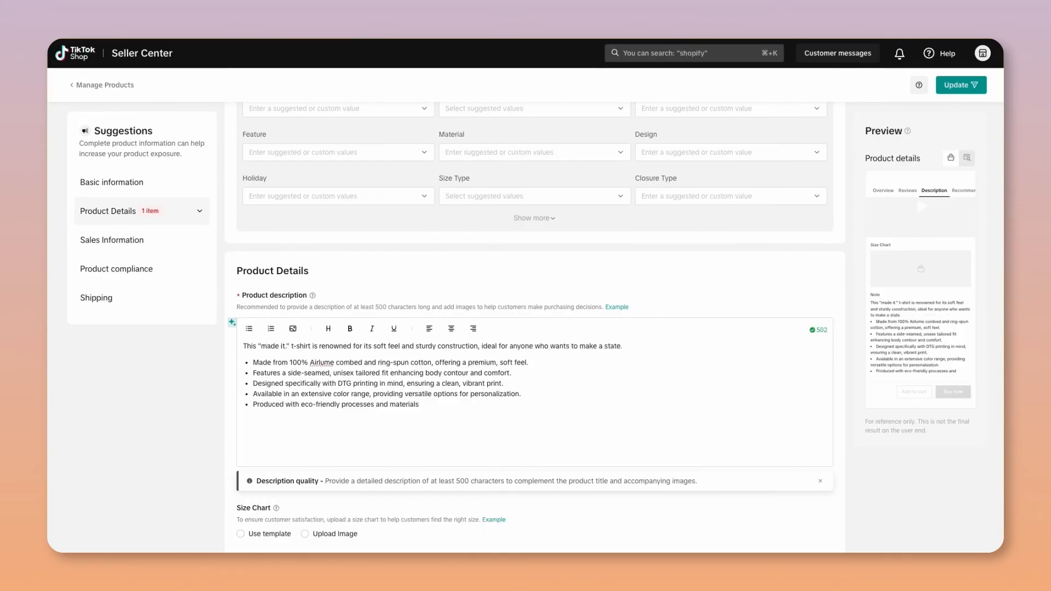
{"action": "scroll", "coordinate": [223, 530], "scroll_direction": "down", "scroll_amount": 12}
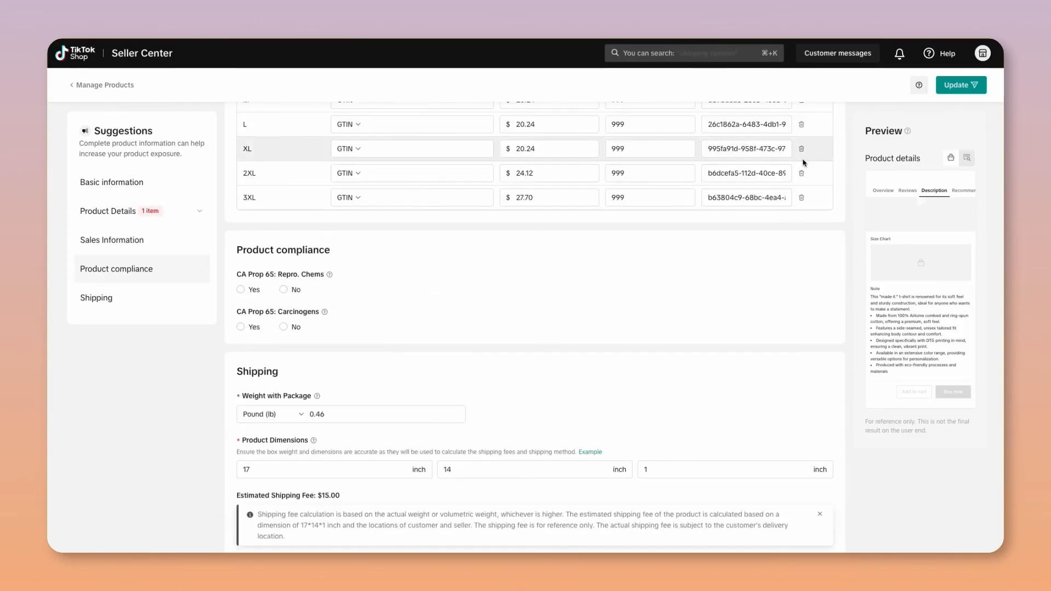
- Submit the edited "made it." T-shirt listing as an update to the published product
{"action": "left_click", "coordinate": [959, 85]}
{"action": "left_click", "coordinate": [679, 359]}
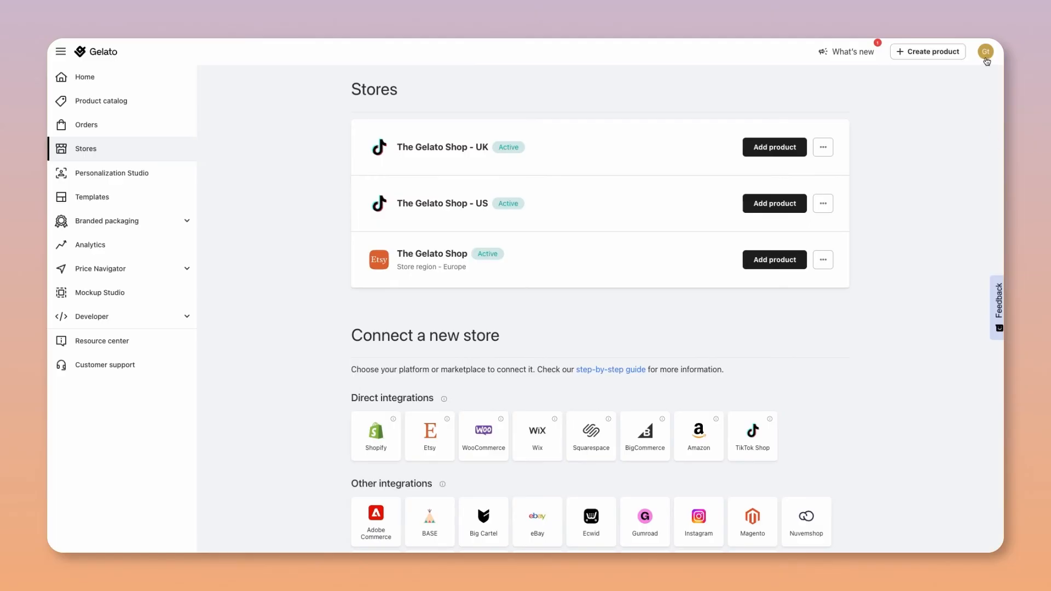
- Switch to Gelato and open the payment methods in the account's billing settings
{"action": "left_click", "coordinate": [985, 57]}
{"action": "left_click", "coordinate": [857, 145]}
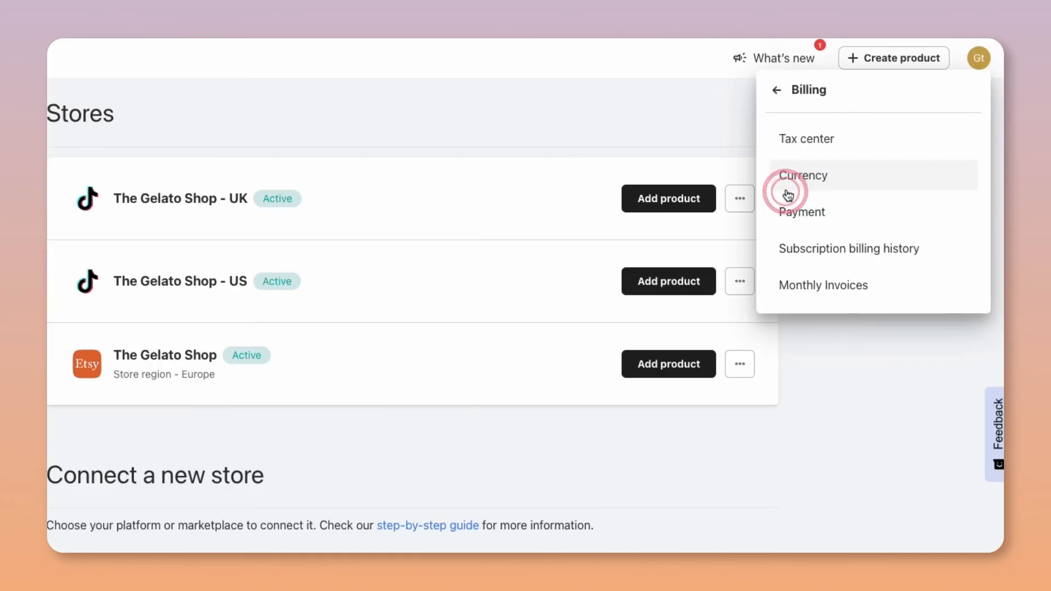
{"action": "left_click", "coordinate": [788, 214]}
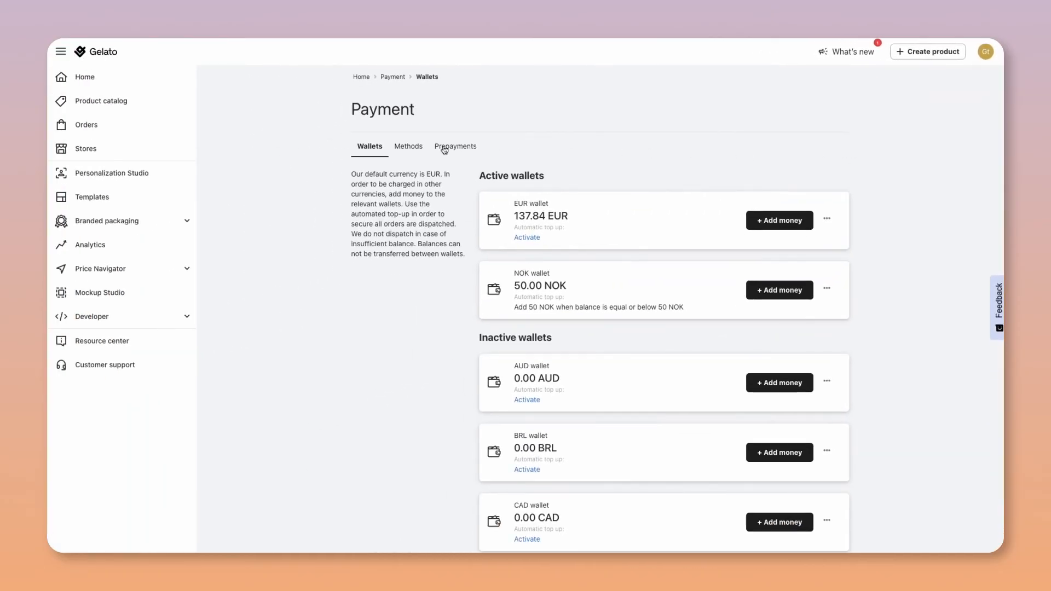
{"action": "left_click", "coordinate": [407, 147]}
{"action": "left_click", "coordinate": [494, 175]}
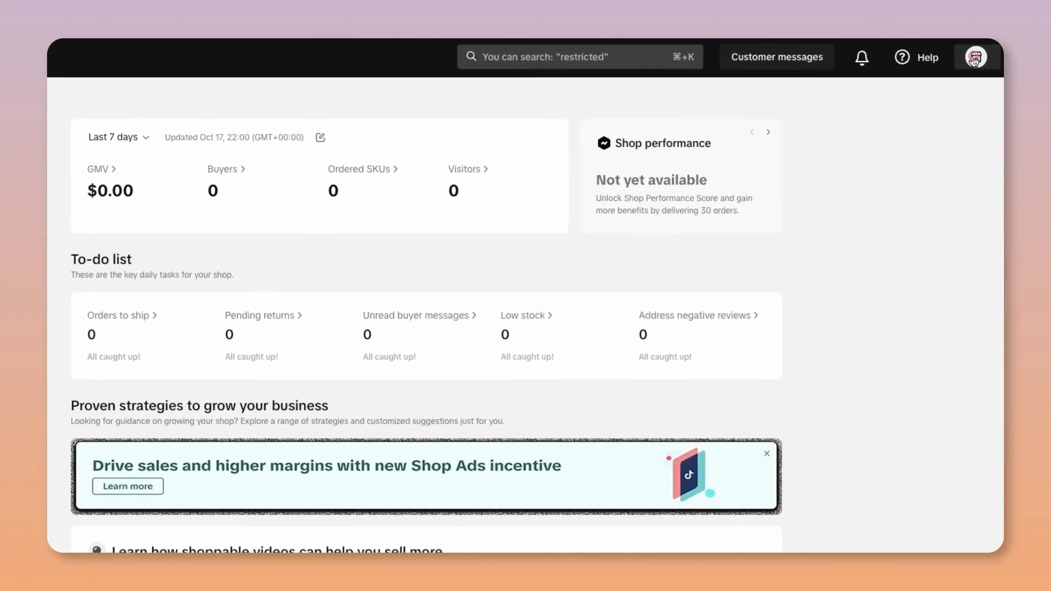
- Switch to TikTok Shop Seller Center and open the Bank Accounts page in the account settings
{"action": "left_click", "coordinate": [982, 53]}
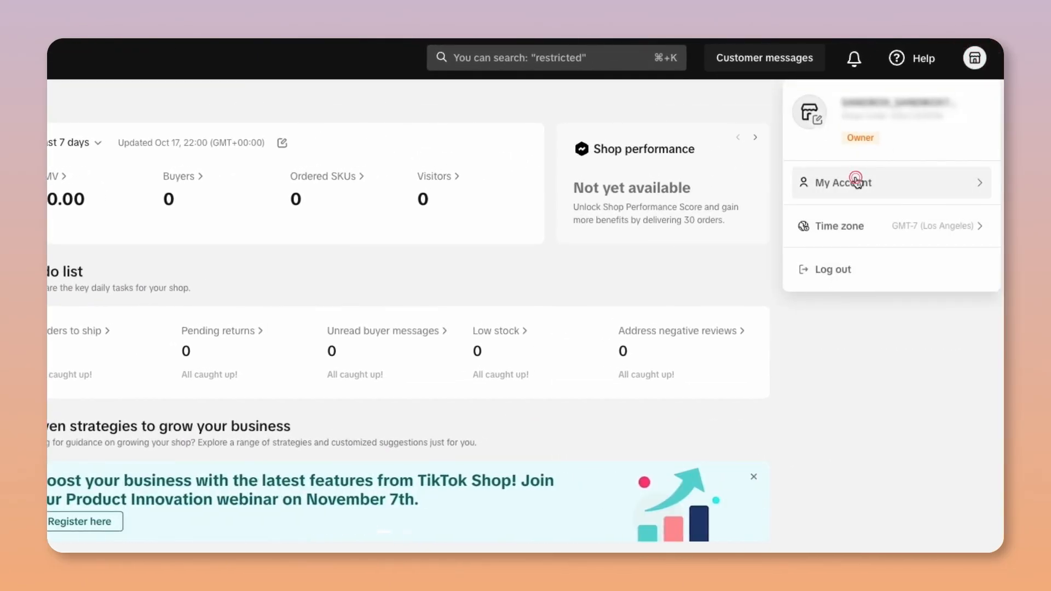
{"action": "mouse_move", "coordinate": [821, 183]}
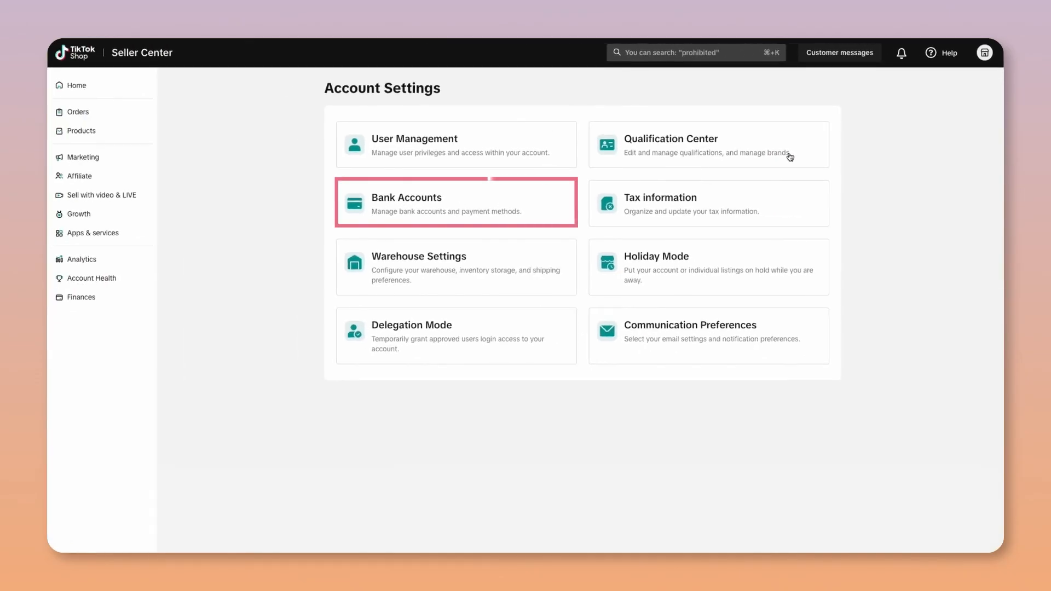
{"action": "left_click", "coordinate": [523, 213]}
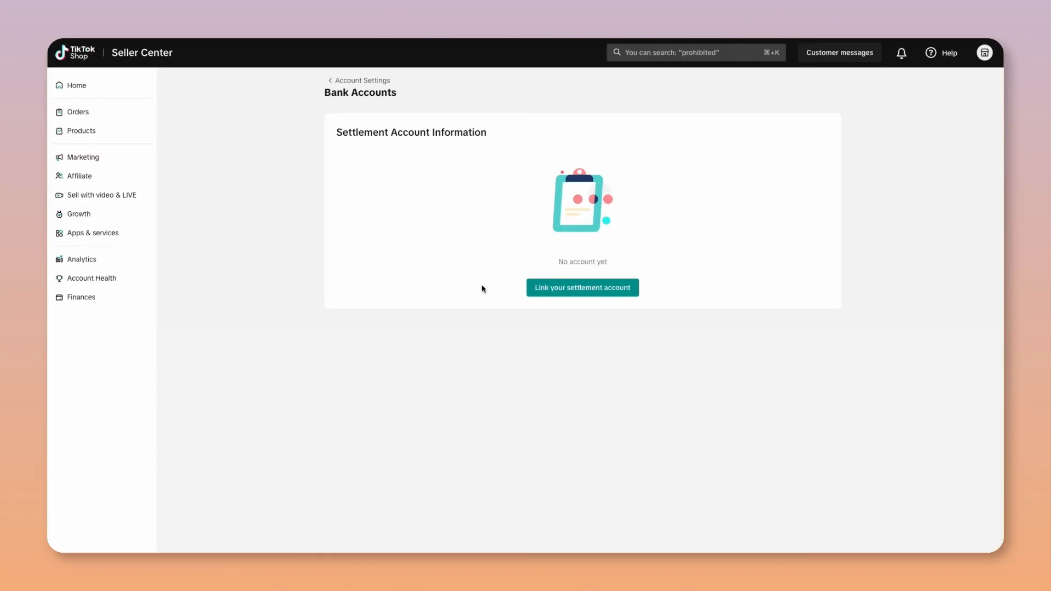